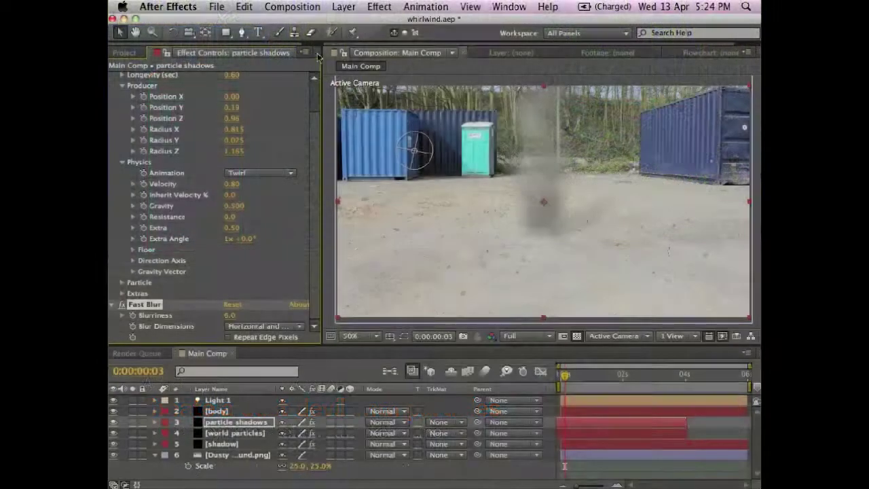
Step: Create a new black solid layer named 'dirt'
left_click(342, 6)
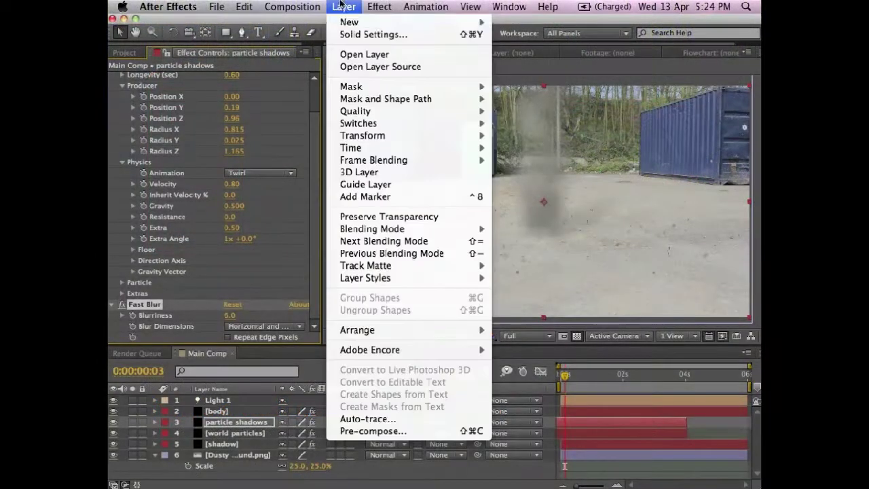
mouse_move(347, 22)
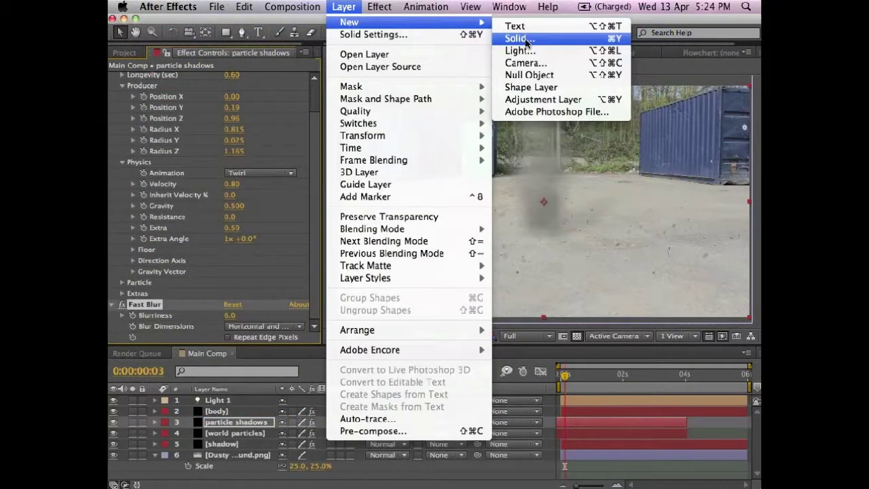
left_click(524, 38)
type("dirt")
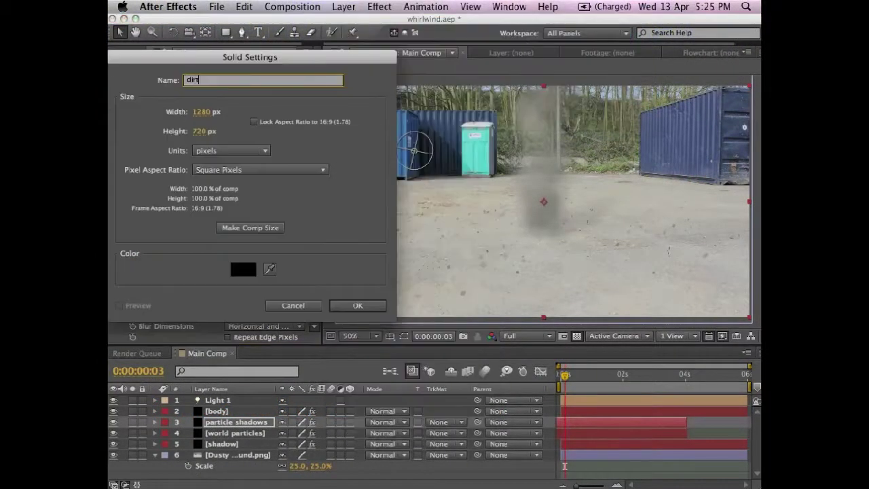
left_click(372, 305)
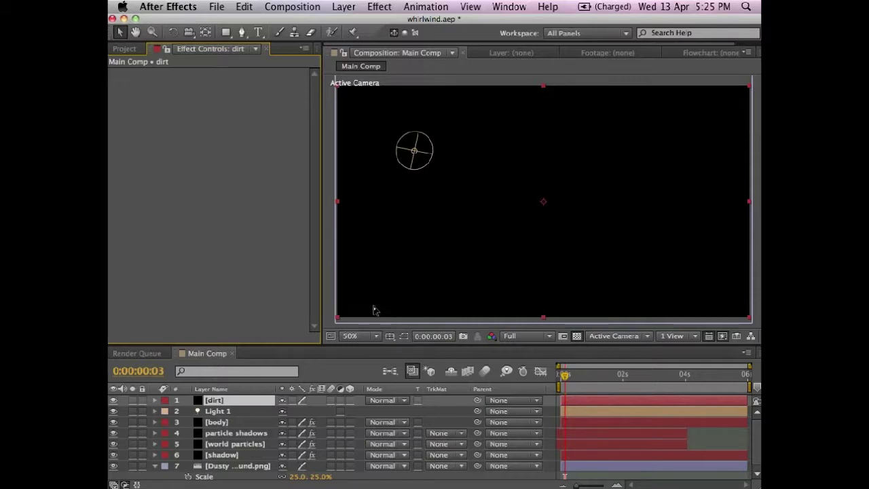
Step: Apply Trapcode Particular to the dirt layer
left_click(391, 6)
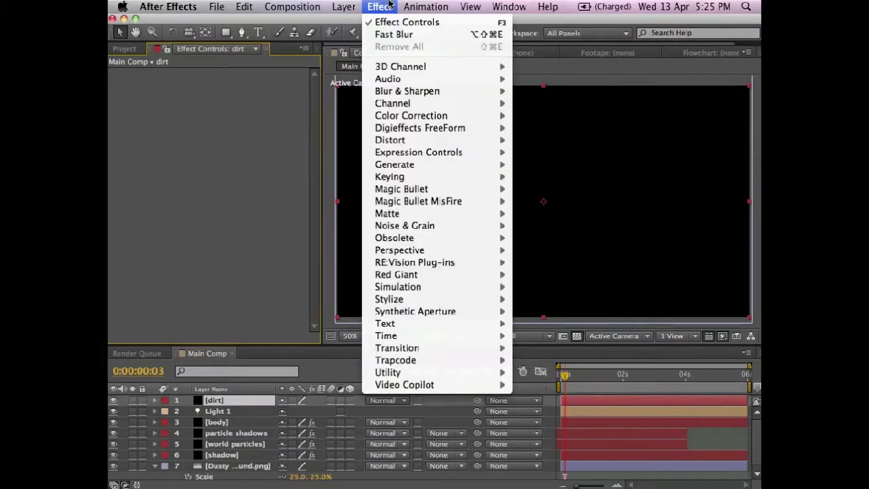
mouse_move(393, 361)
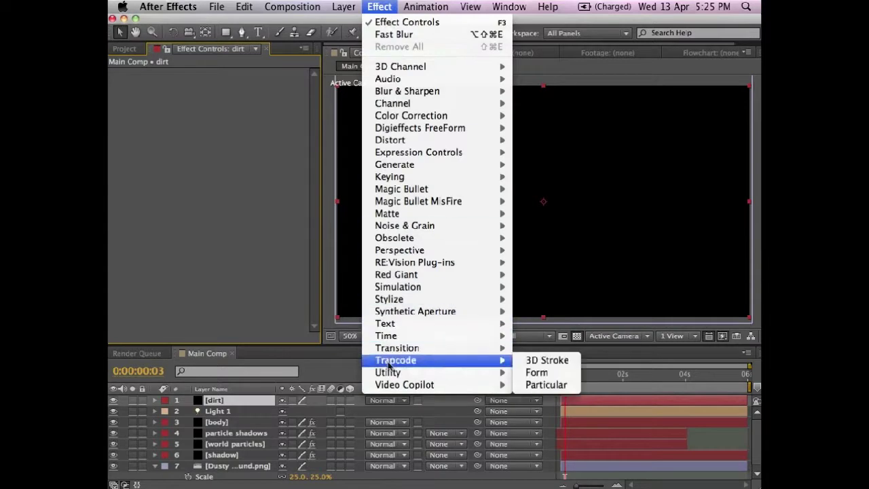
left_click(547, 385)
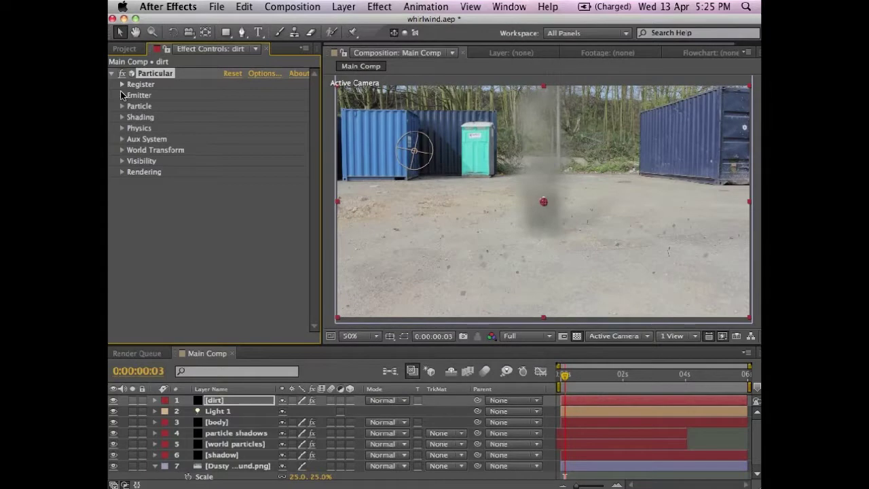
Step: Set the Particular emitter type to Box with Disc emission direction
left_click(121, 95)
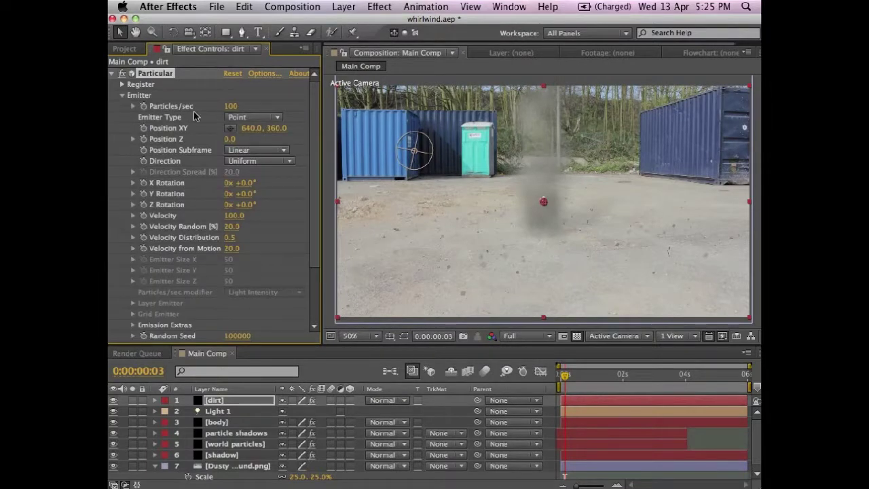
left_click(246, 118)
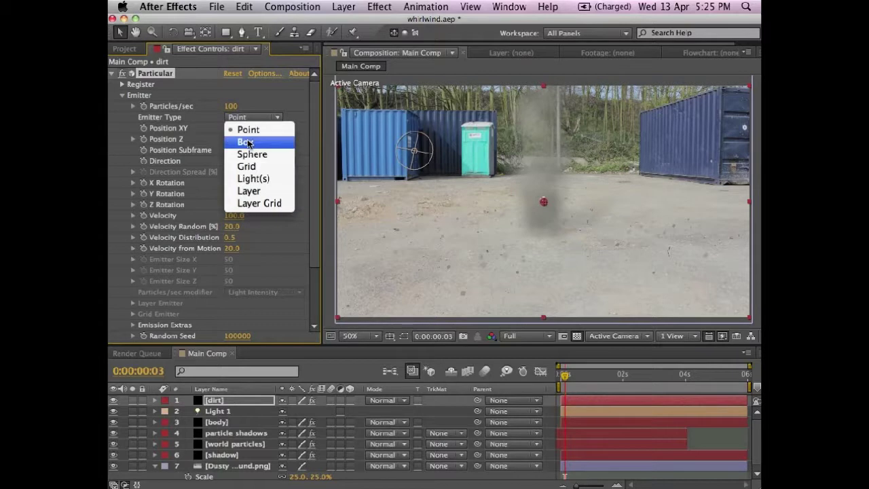
left_click(249, 142)
left_click(260, 161)
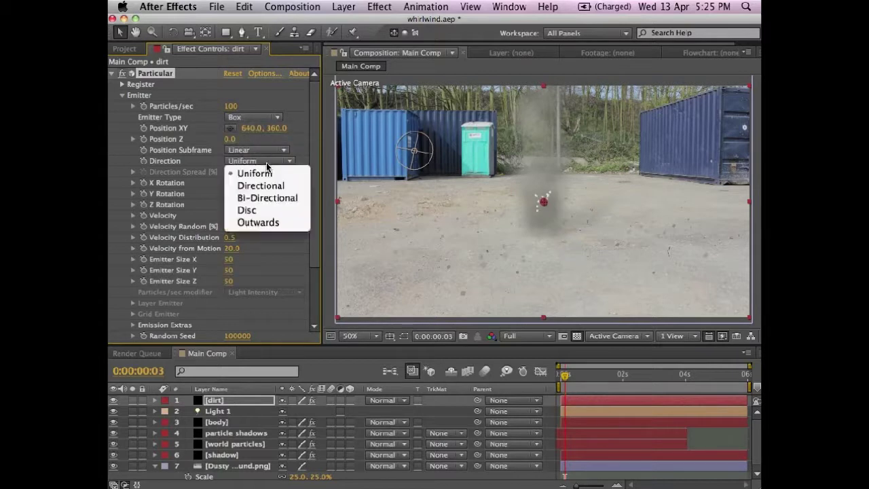
left_click(272, 210)
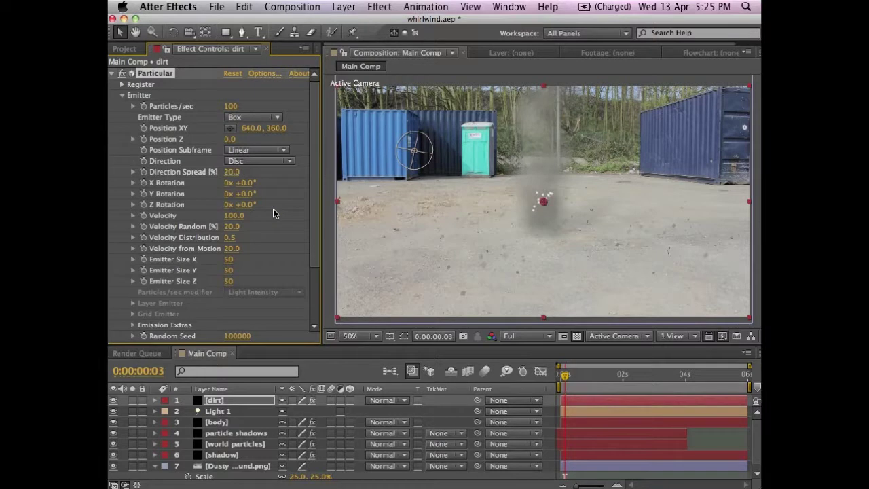
Step: Set Pre Run to 100, X Rotation to 90° and Z Rotation to about −53°
left_click(133, 325)
left_click(229, 327)
type("100")
key("Return")
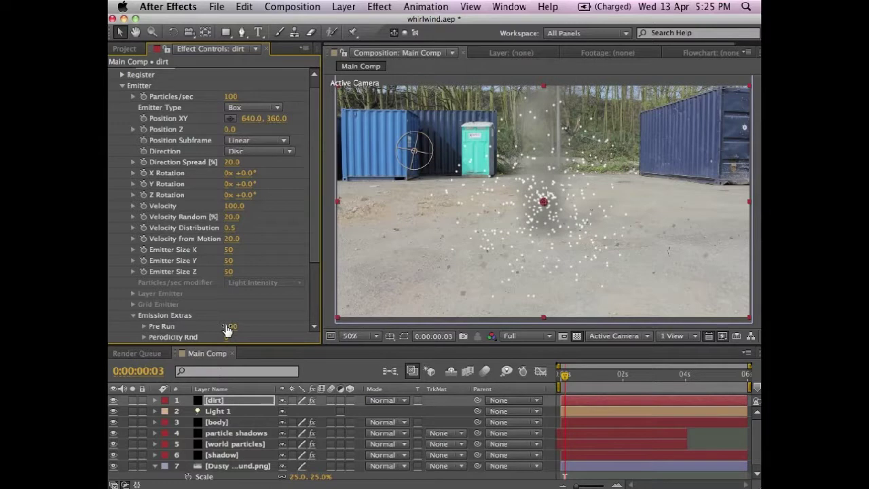
left_click(248, 174)
type("90")
key("Return")
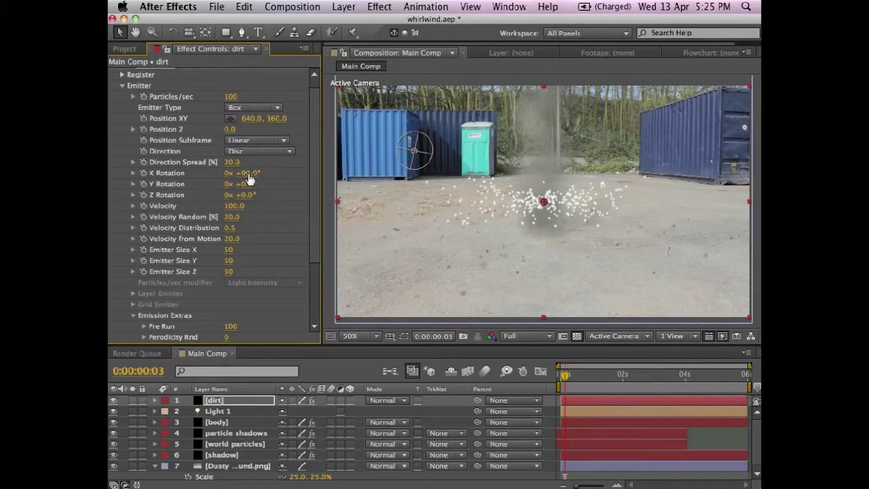
mouse_move(248, 194)
left_mouse_down()
mouse_move(287, 193)
mouse_move(242, 195)
mouse_move(228, 213)
left_mouse_up()
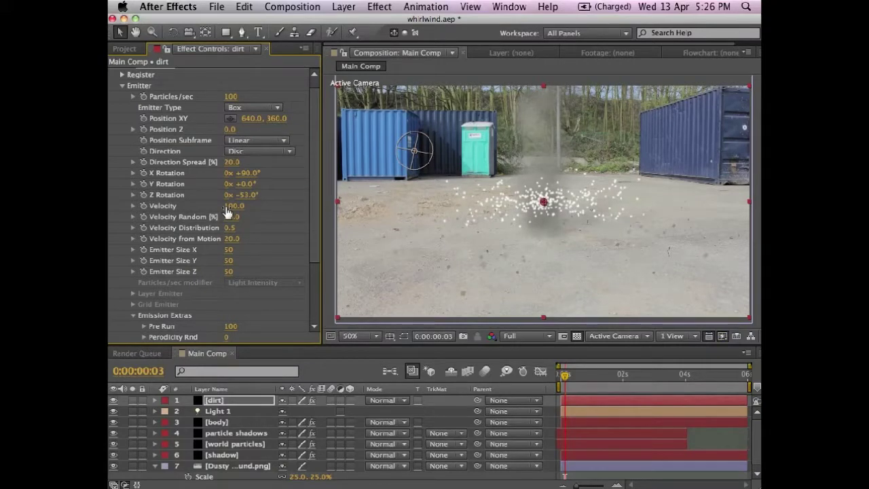
Step: Lower the emitter birth rate to 2 particles per second
left_click(231, 97)
type("2")
key("Return")
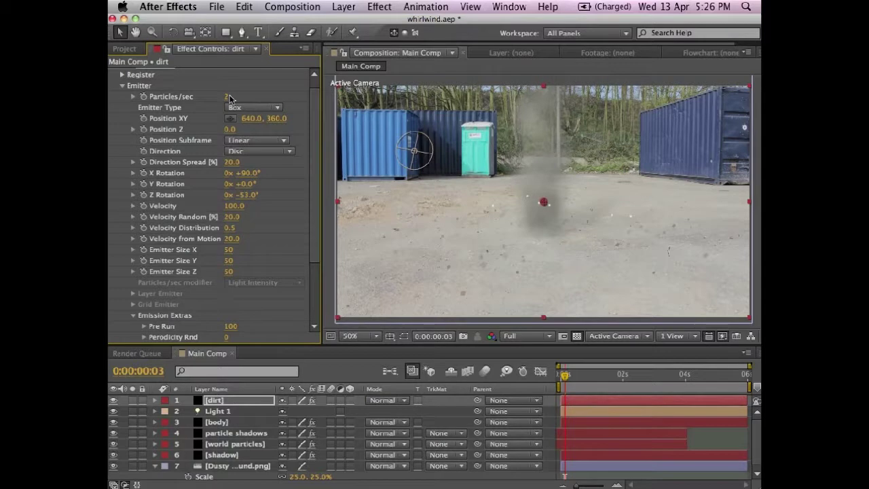
Step: Drive World Transform Y Rotation with the expression time*400
scroll(230, 98, "down", 7)
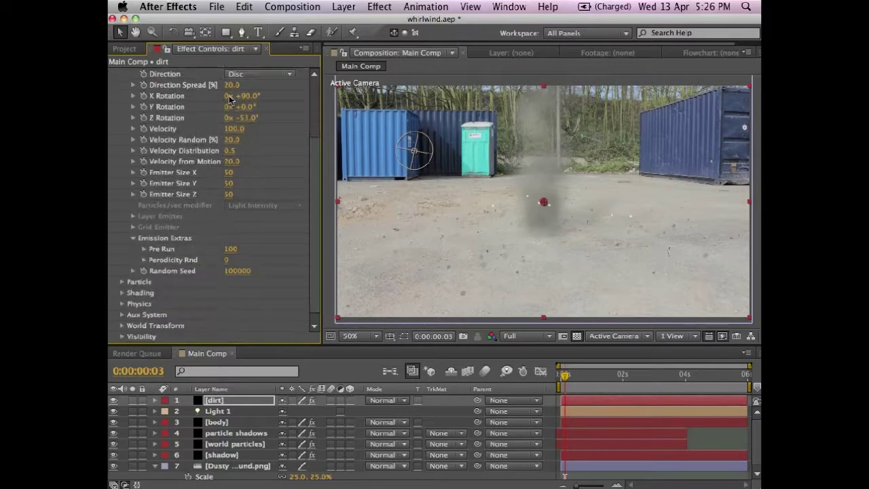
scroll(197, 165, "down", 1)
left_click(123, 316)
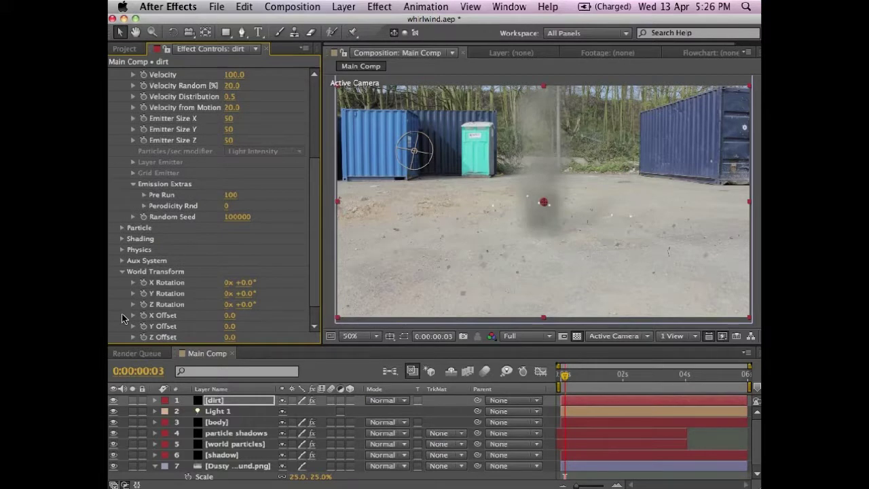
left_click(143, 294, "alt")
type("time*400")
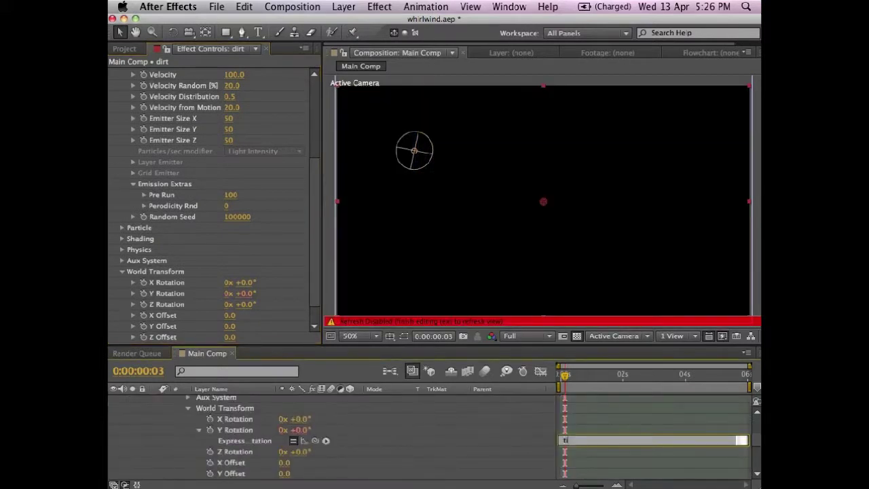
left_click(146, 297)
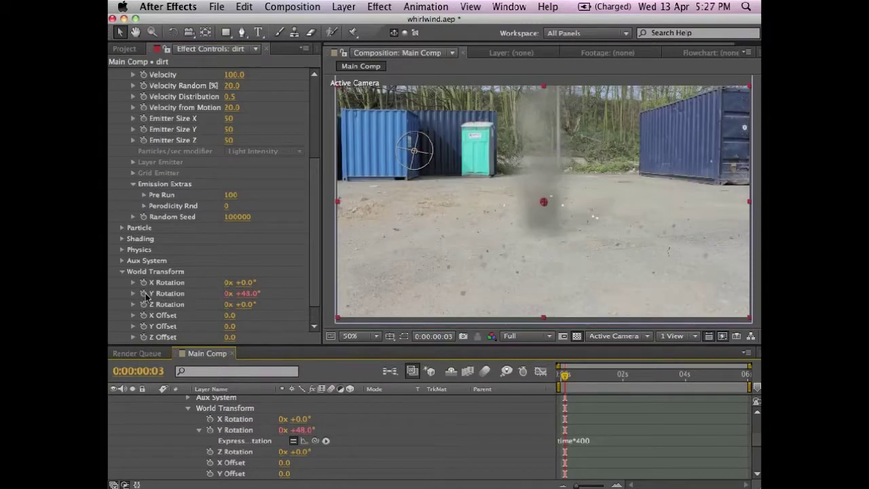
Step: Move the emitter's Position XY to Y 73
scroll(156, 285, "up", 1)
scroll(184, 258, "up", 5)
scroll(211, 217, "up", 3)
scroll(229, 185, "up", 2)
left_click(275, 129)
type("73")
key("Return")
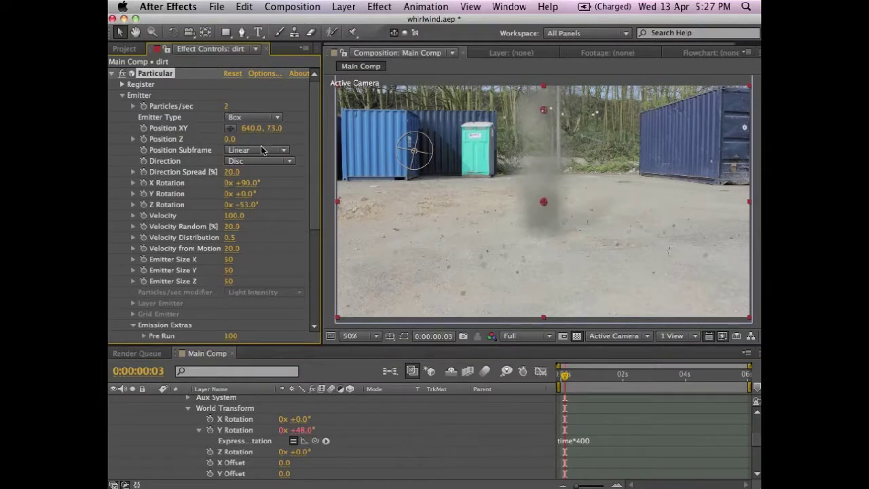
Step: Set the particle Life to 7 seconds
scroll(229, 188, "down", 3)
scroll(229, 196, "down", 2)
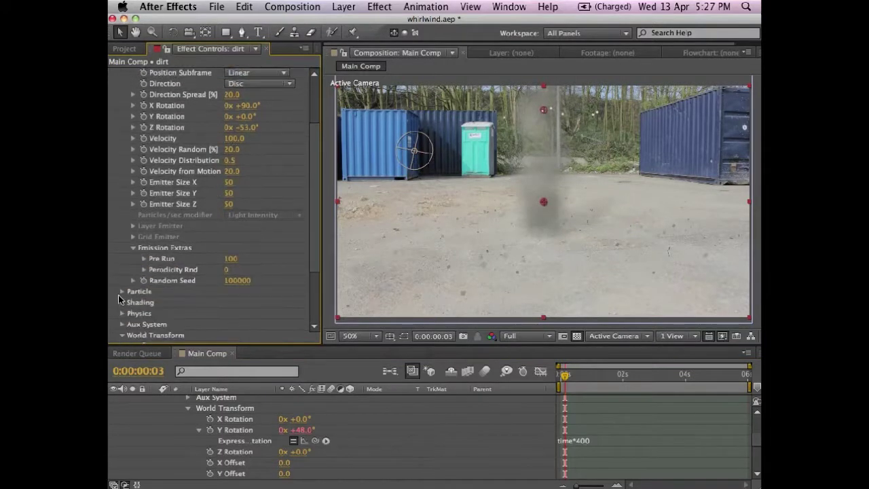
left_click(122, 291)
scroll(124, 296, "down", 10)
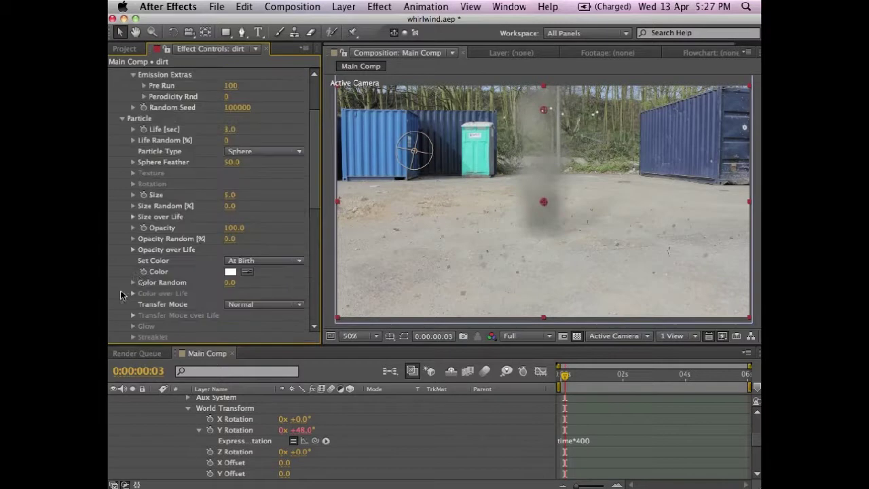
left_click(229, 129)
type("7")
key("Return")
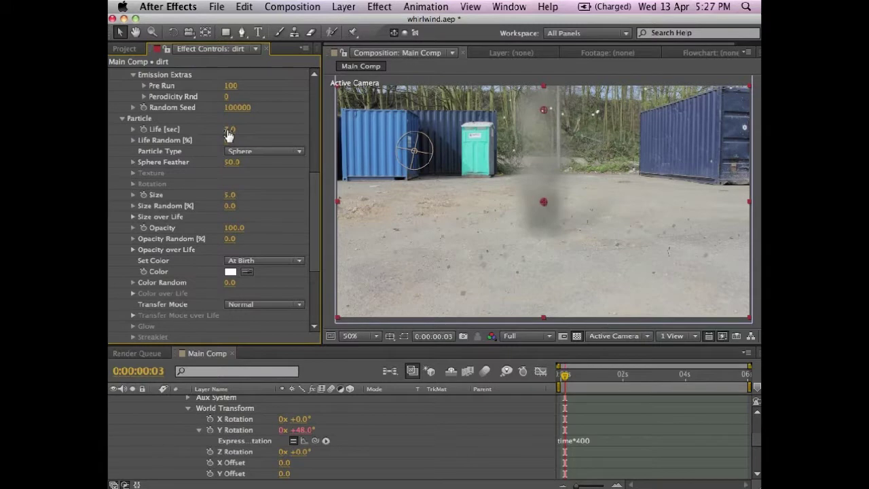
Step: Make the particles Cloudlets at opacity 54, coloured from the trees in the footage
left_click(267, 151)
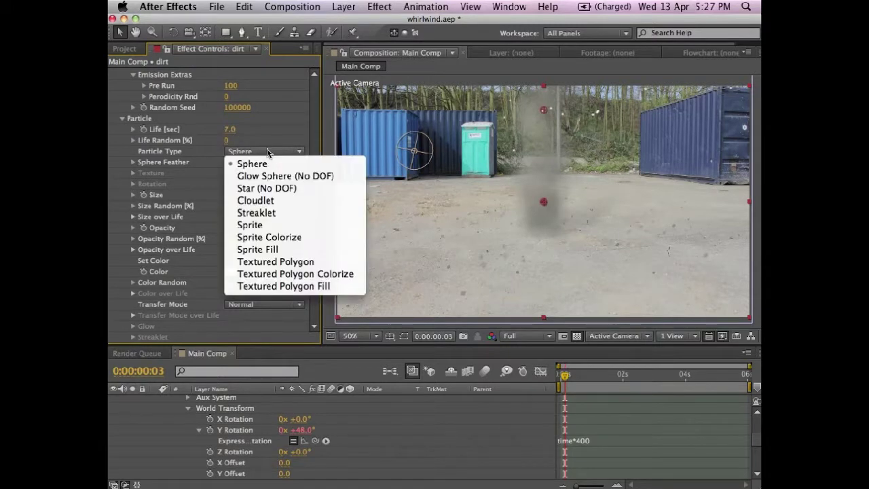
left_click(269, 200)
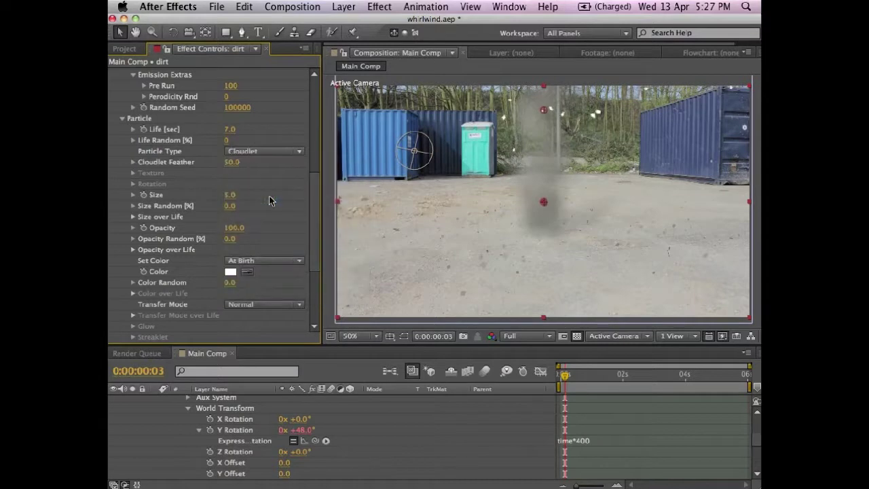
left_click(238, 228)
type("54")
key("Return")
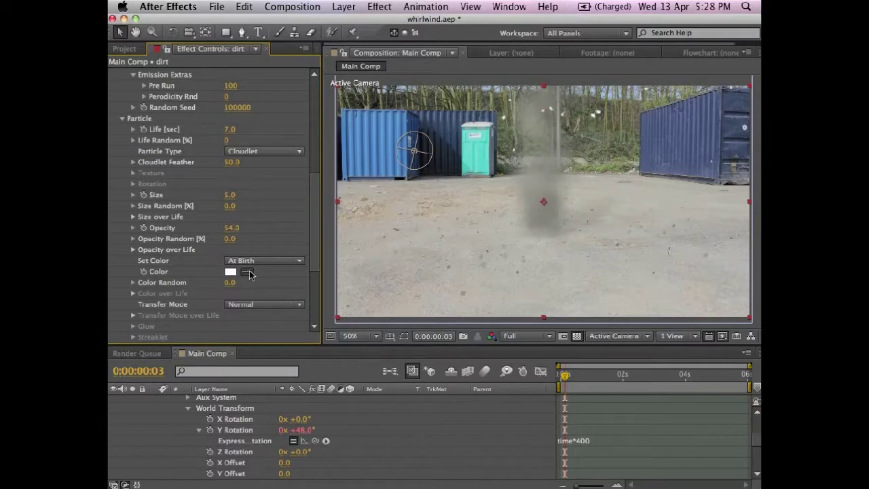
left_click(470, 106)
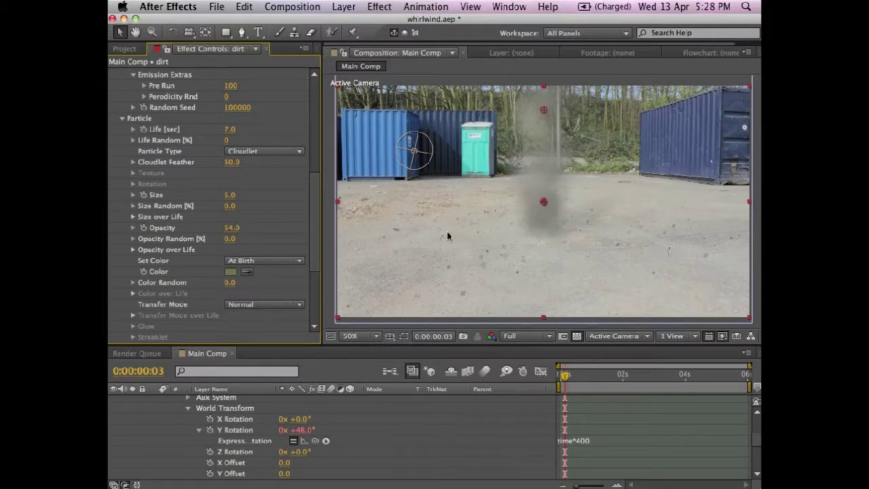
left_click_drag(313, 245, 313, 293)
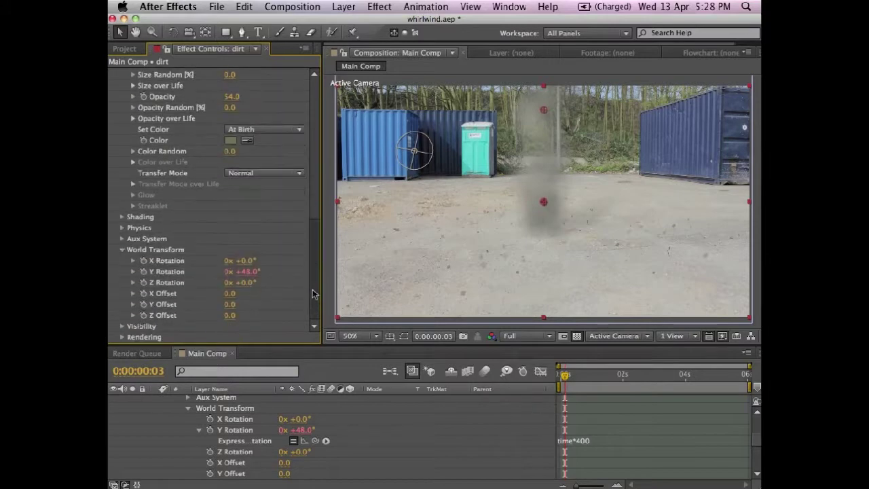
Step: Turn Particular's Motion Blur On for the dirt particles
left_click(123, 337)
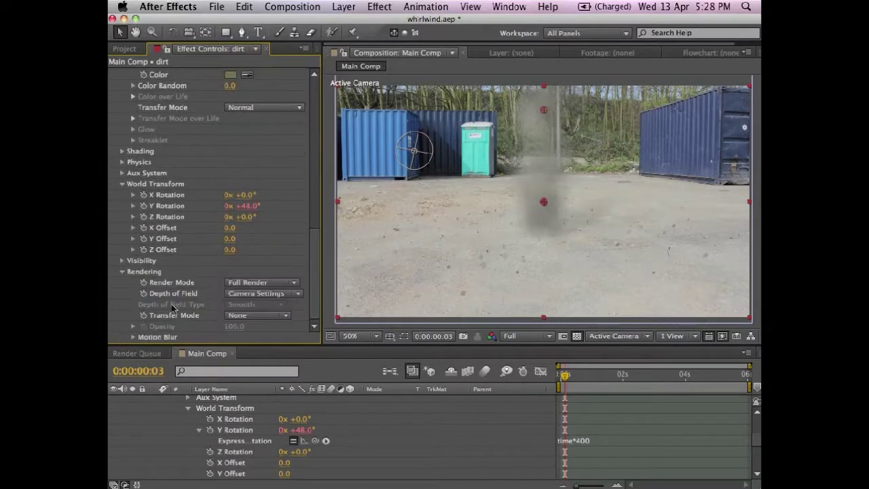
left_click(132, 338)
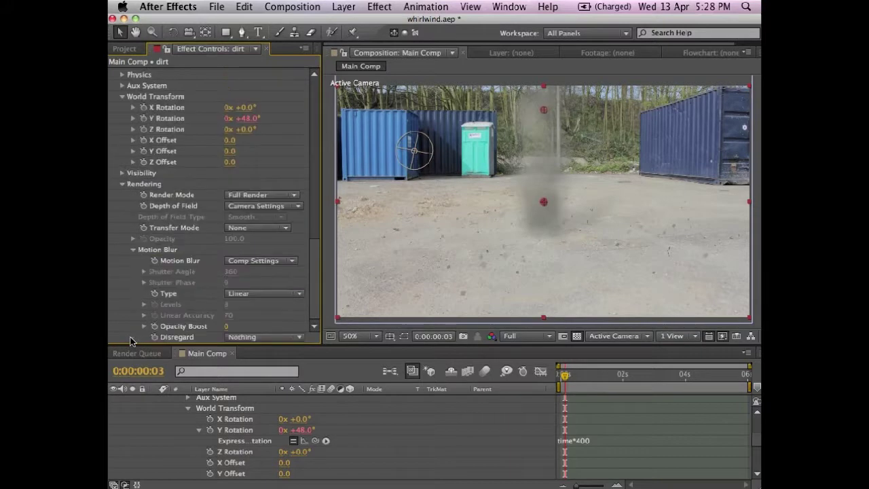
left_click(272, 260)
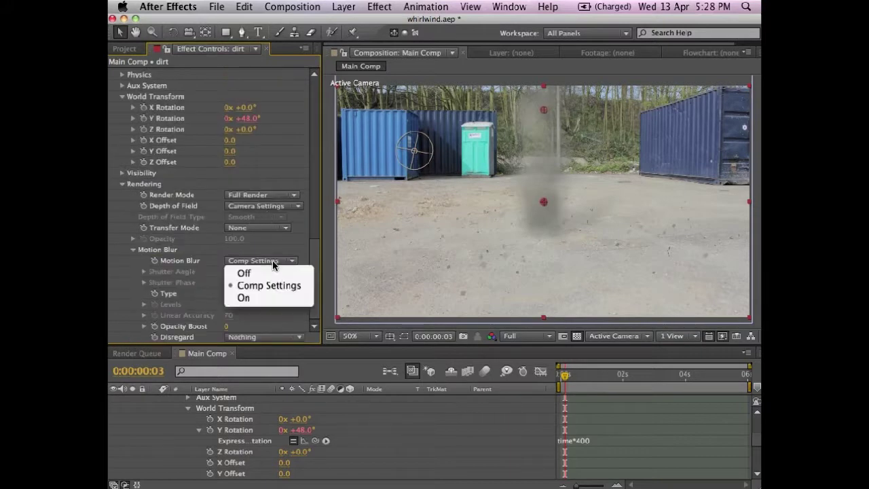
left_click(260, 300)
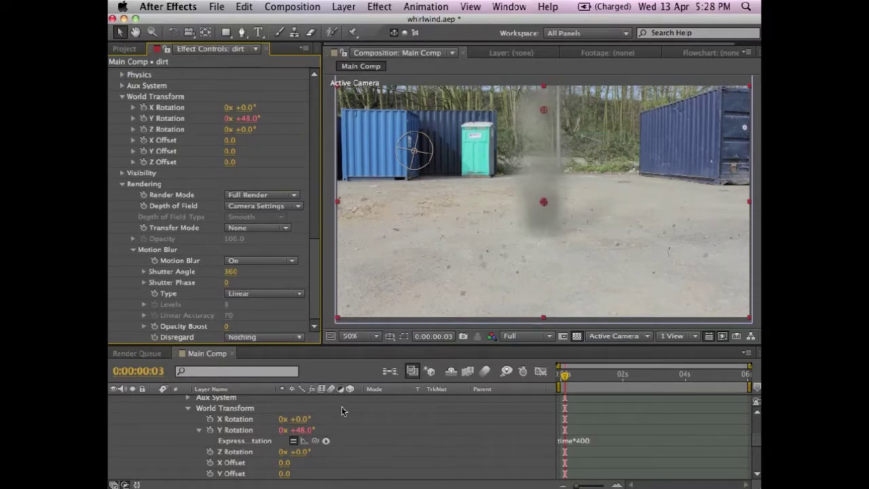
Step: Move the dirt layer below the body layer
scroll(291, 426, "up", 3)
left_click(155, 400)
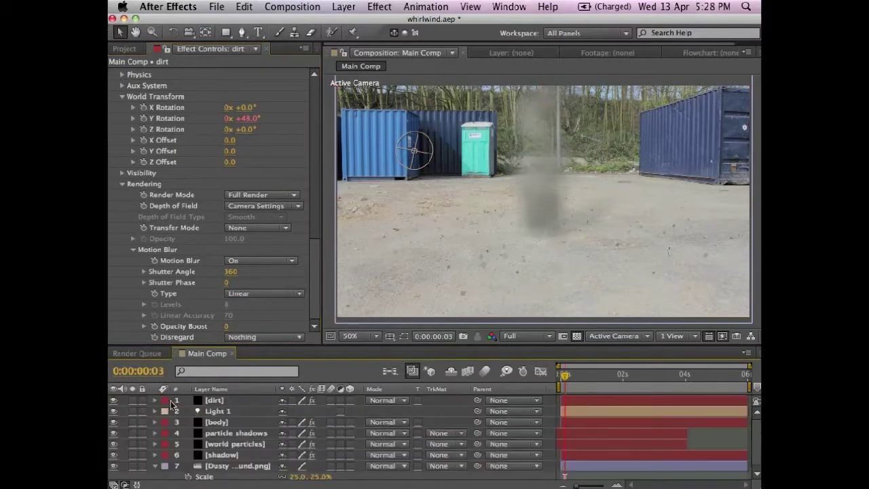
left_click_drag(219, 401, 226, 431)
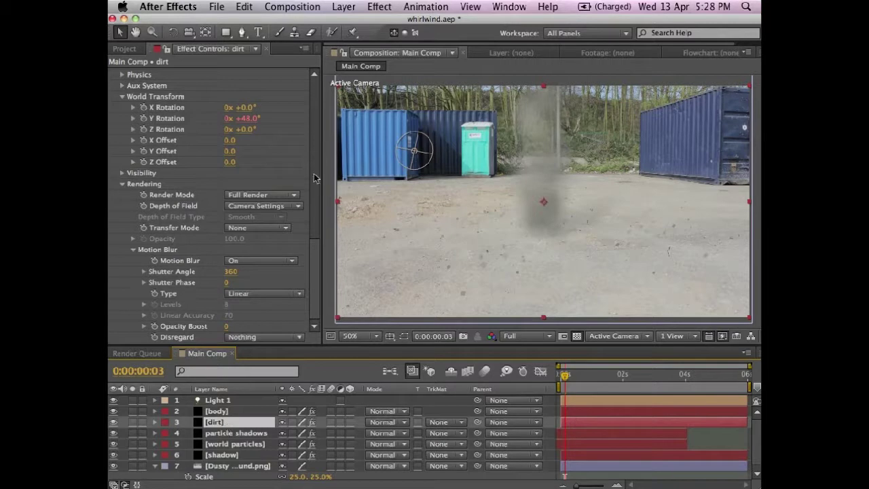
Step: Create a new black solid named 'dust' at the top of the stack
left_click(346, 8)
mouse_move(351, 25)
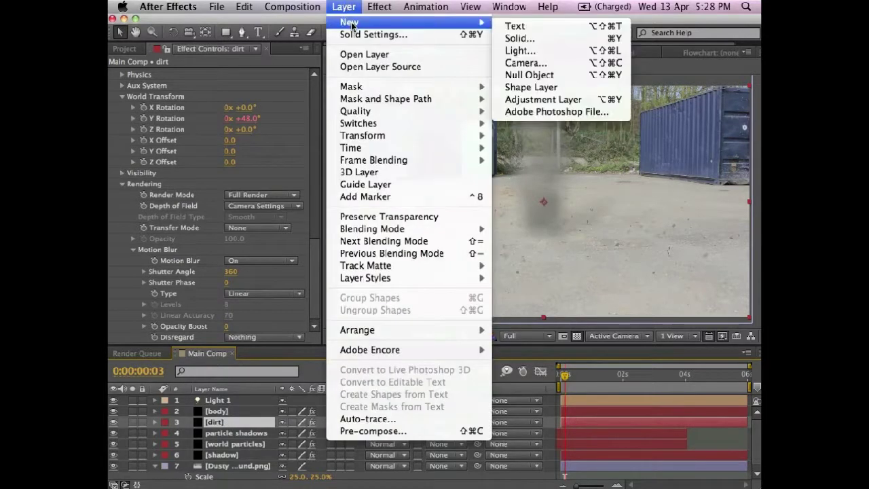
left_click(520, 38)
type("dust")
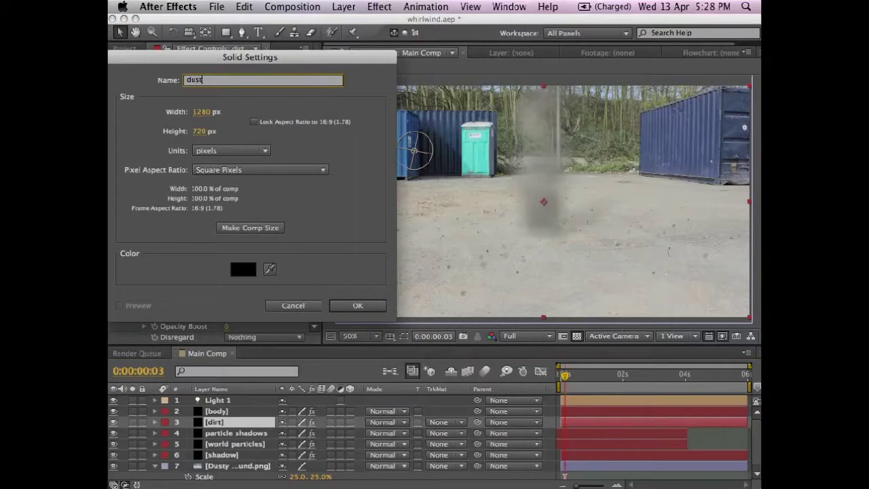
left_click(360, 307)
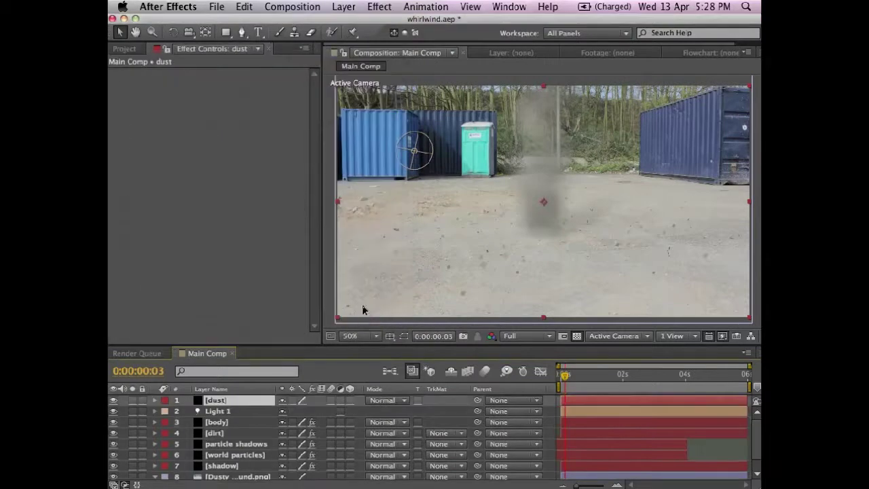
left_click(387, 6)
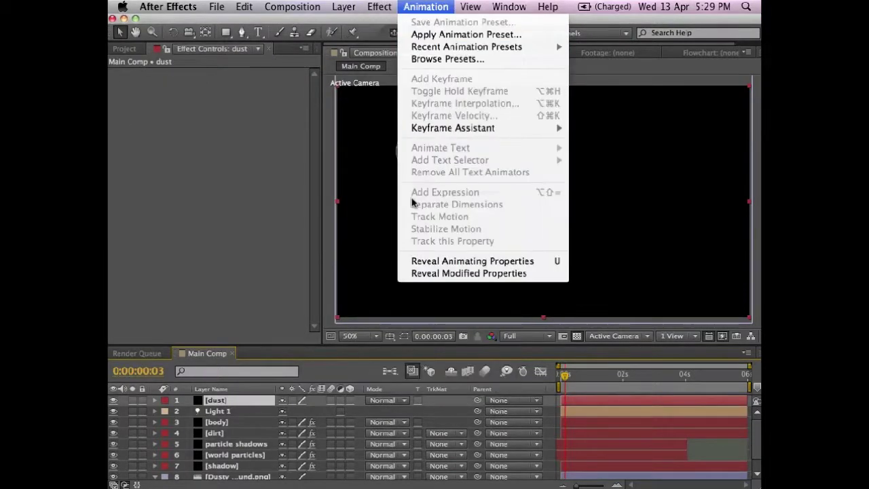
Step: Apply Trapcode Particular to the dust solid
mouse_move(490, 360)
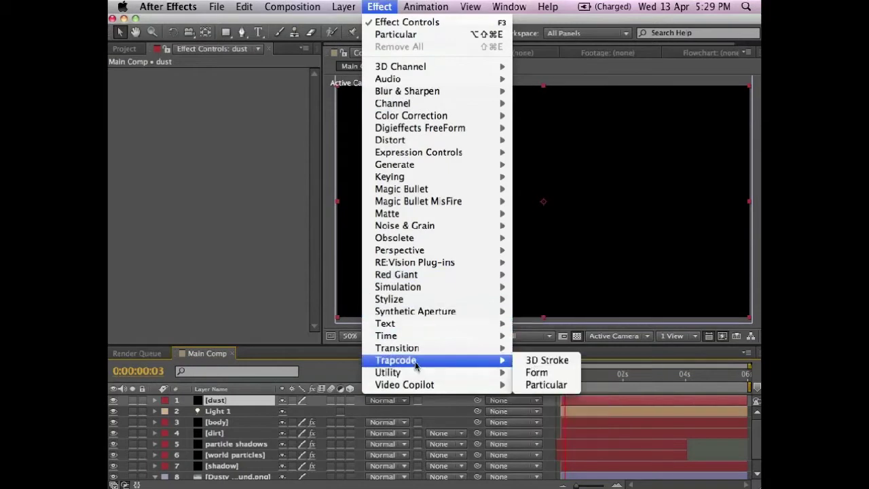
left_click(553, 385)
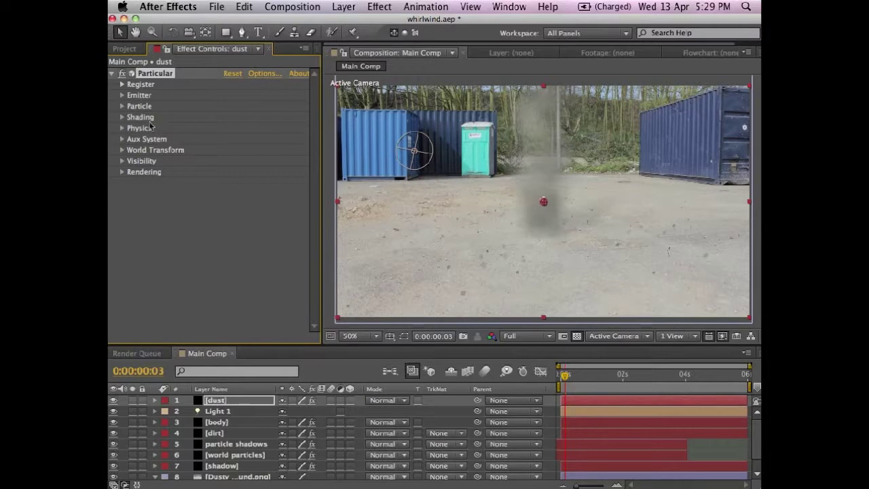
Step: Set the dust emitter type to Box with Disc direction
left_click(123, 95)
left_click(259, 120)
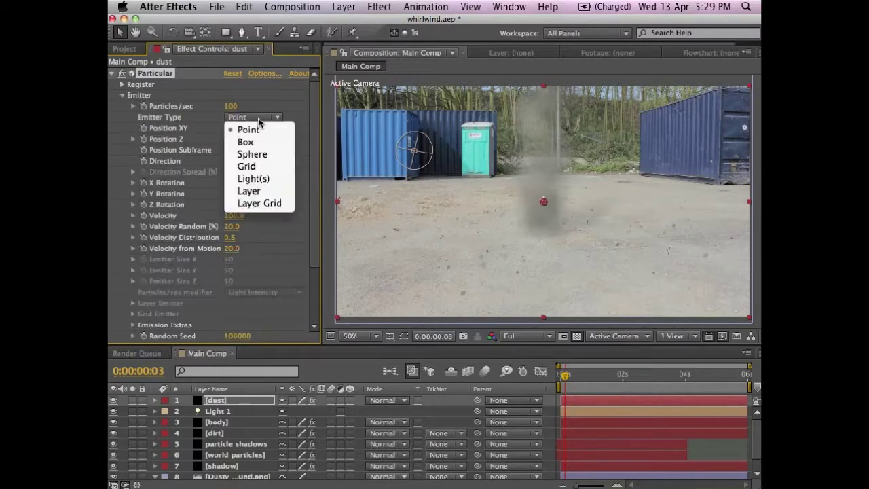
left_click(258, 142)
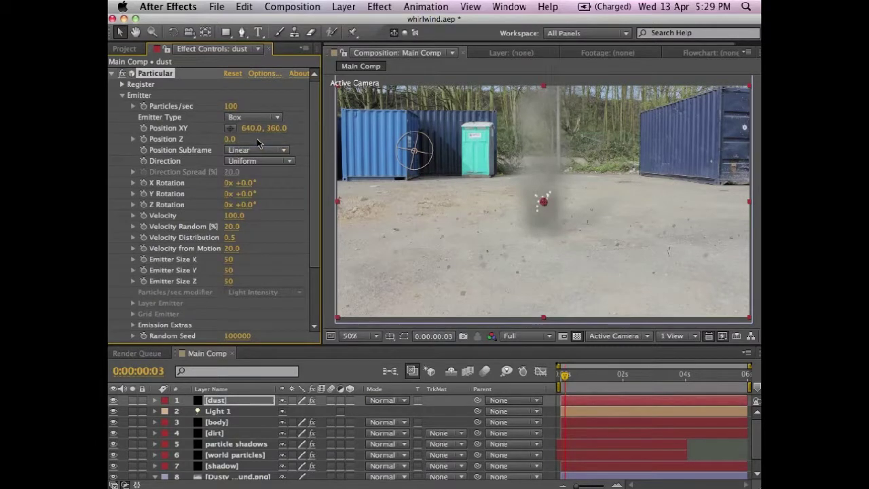
left_click(256, 161)
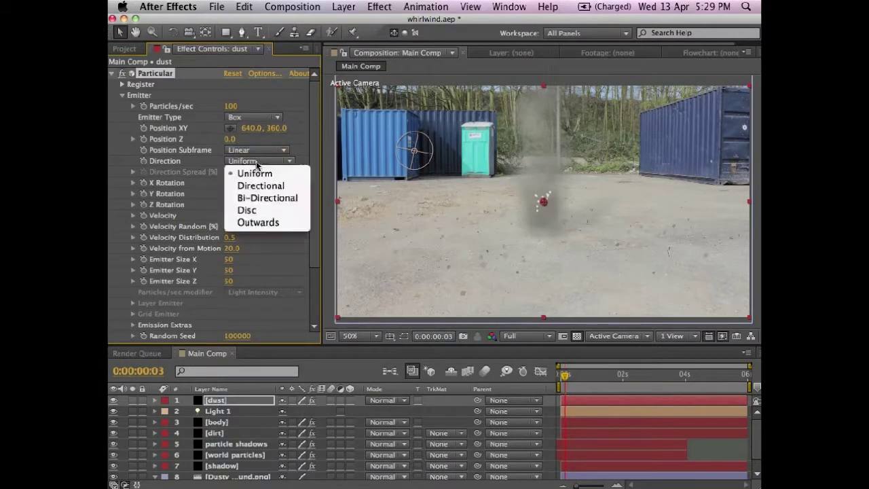
left_click(258, 212)
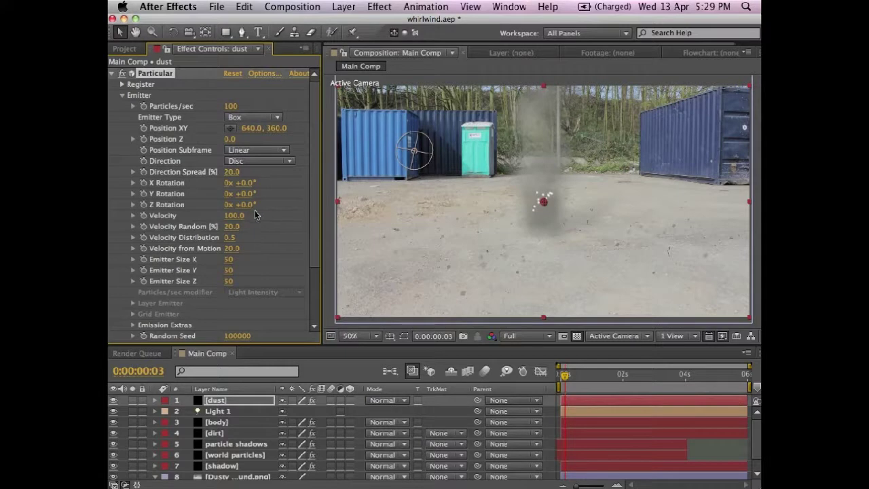
Step: Set Pre Run to 100 and emitter X Rotation to 90°
left_click(138, 325)
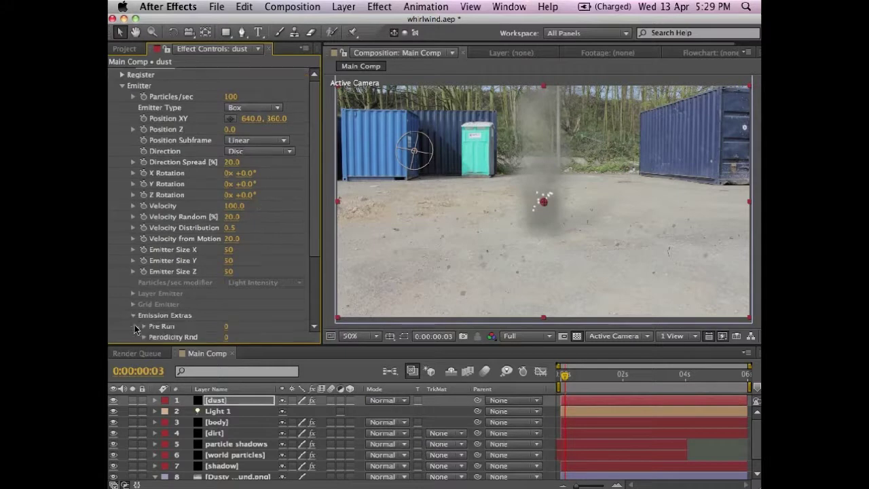
left_click(226, 327)
type("100")
key("Return")
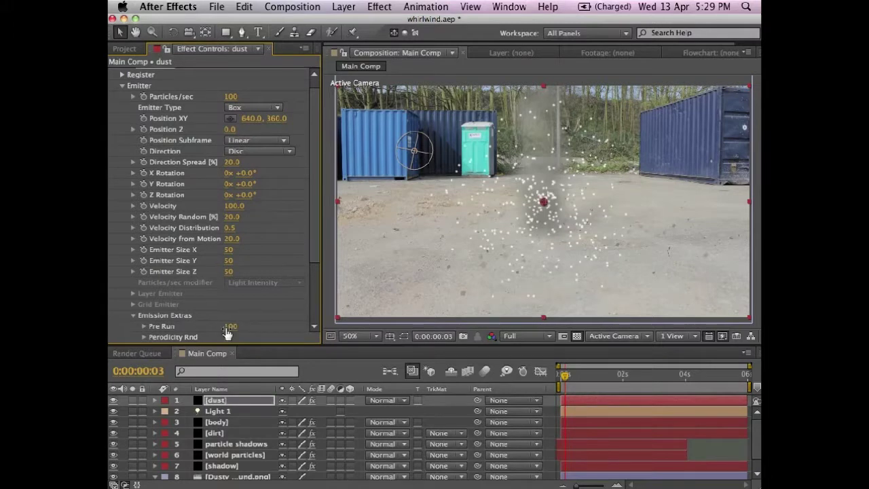
left_click(248, 174)
type("90")
key("Return")
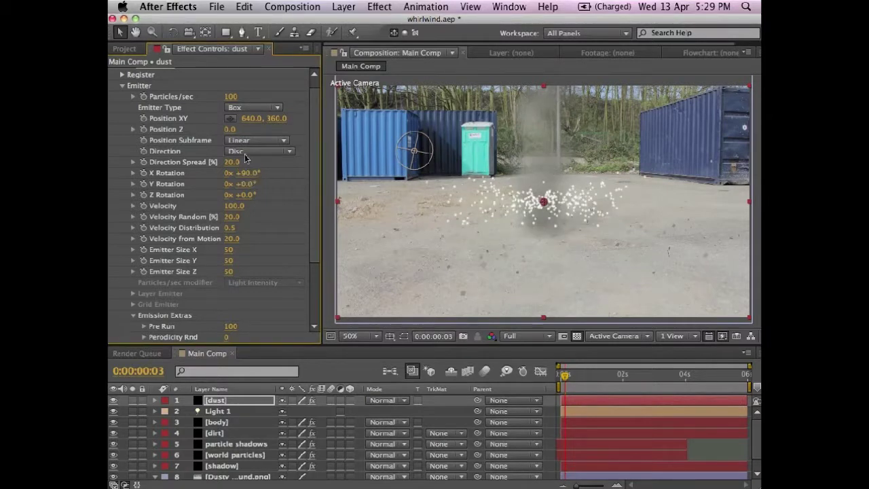
Step: Set the dust emitter to 2 particles per second
left_click(230, 97)
type("2")
key("Return")
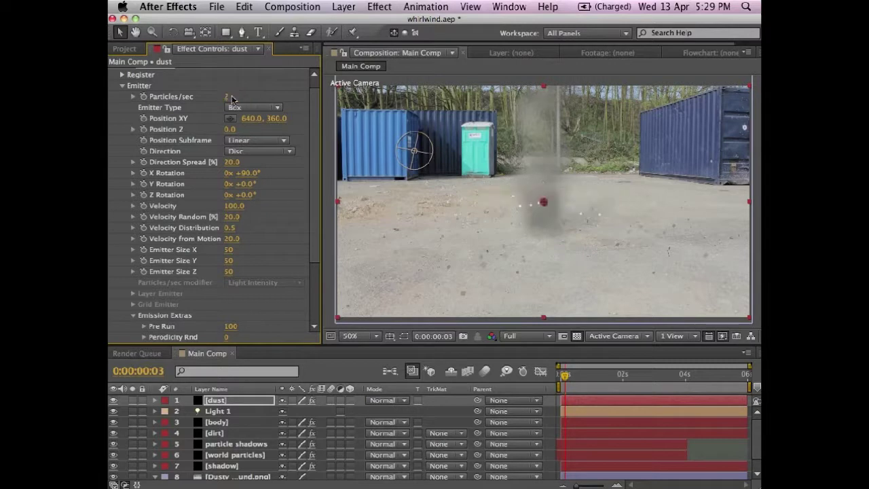
Step: Size the emitter box 3000 × 0 × 0
left_click(230, 250)
type("3000")
key("Return")
left_click(230, 261)
type("0")
left_click(229, 272)
type("0")
scroll(152, 301, "down", 5)
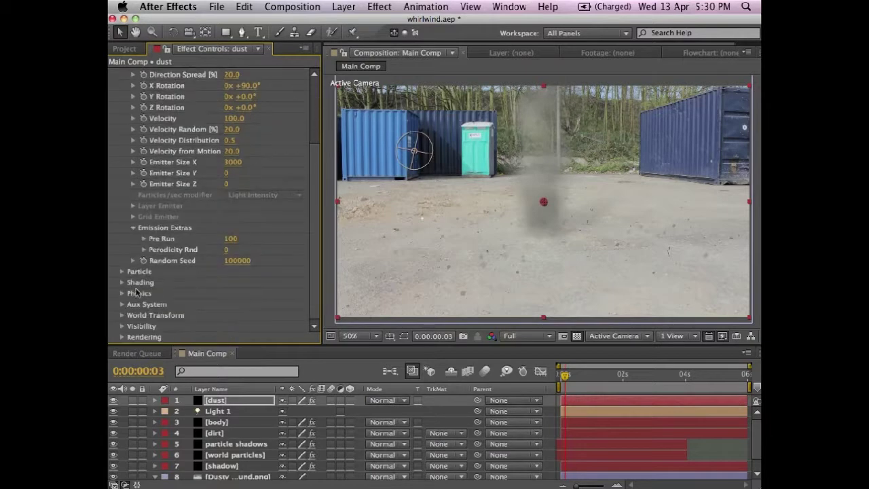
Step: Make the dust particles Cloudlets with size 250
left_click(123, 272)
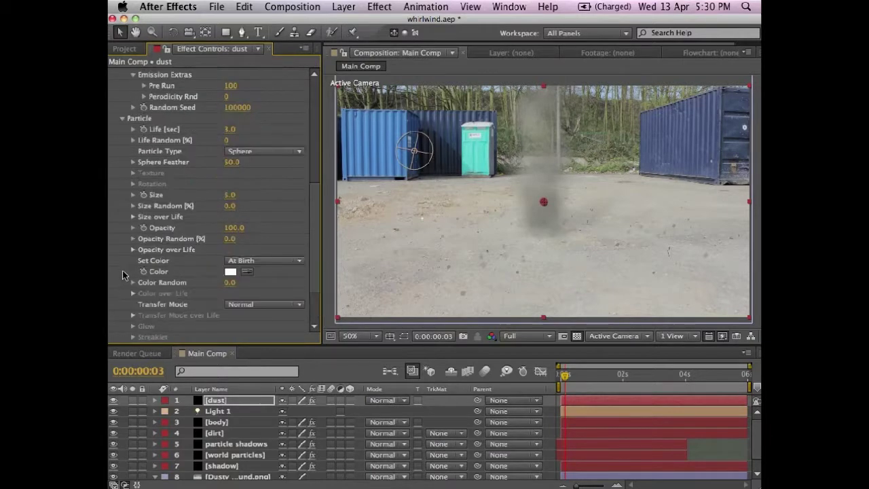
left_click(265, 151)
left_click(255, 201)
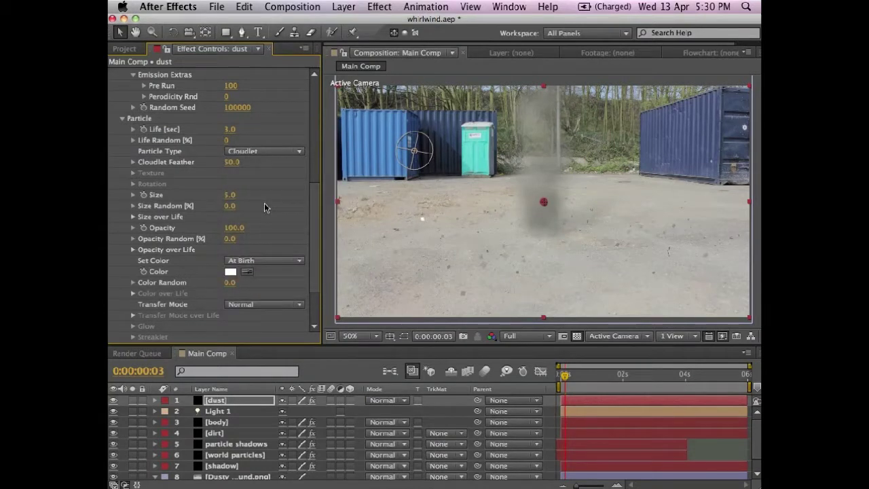
left_click(231, 195)
type("250")
key("Return")
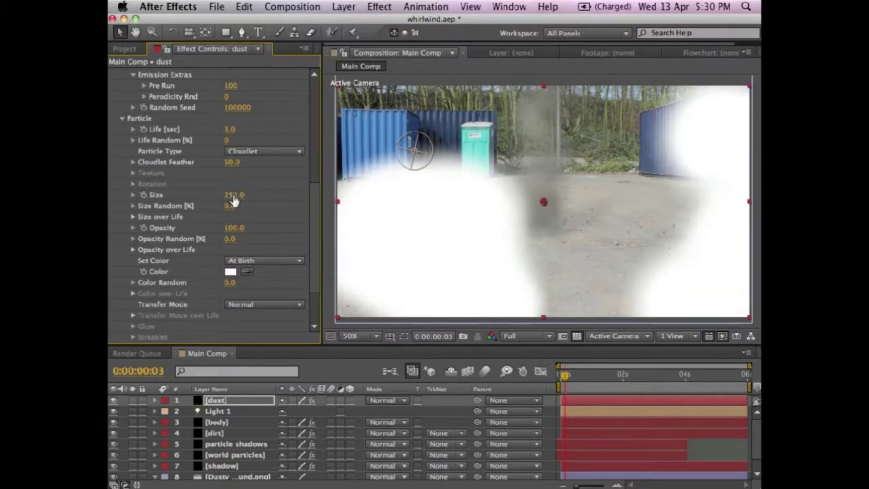
Step: Set particle opacity to 1 and sample the ground's grey as the colour
left_click(232, 228)
type("1")
key("Return")
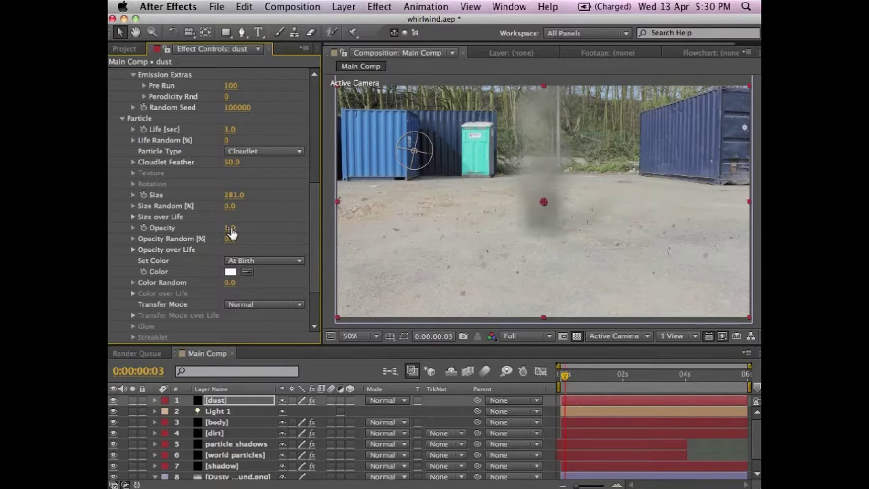
left_click(370, 218)
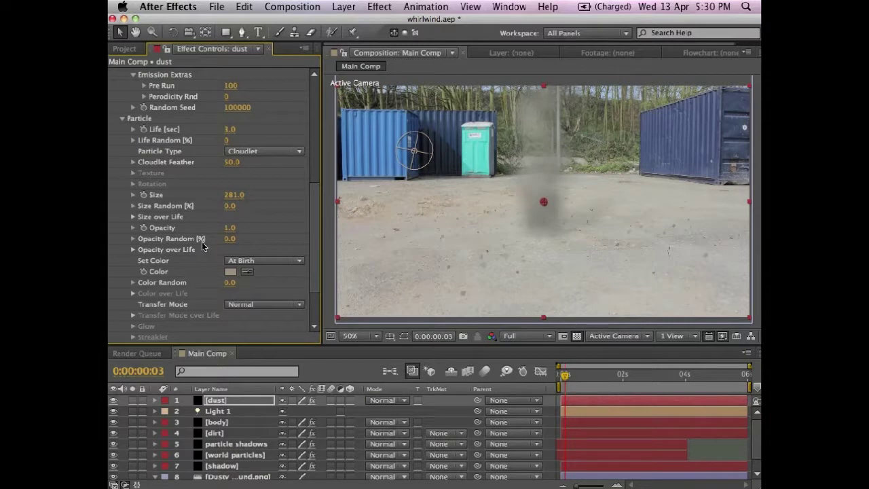
scroll(296, 285, "down", 3)
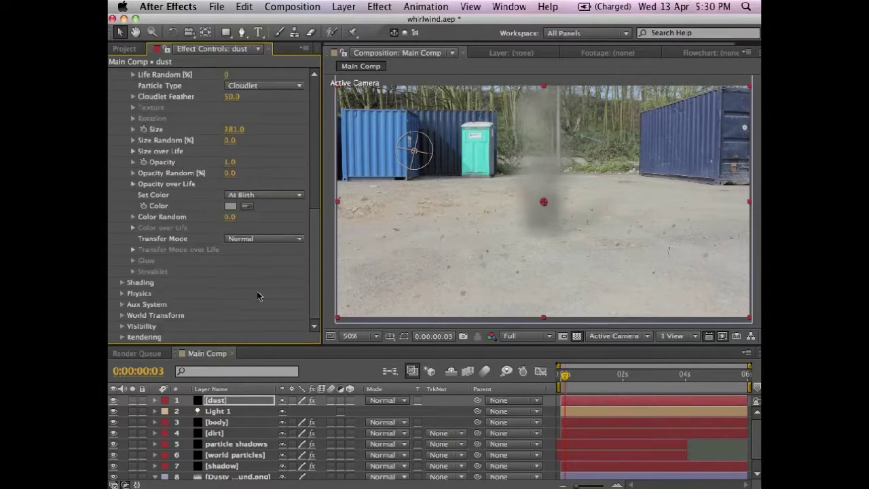
scroll(121, 319, "down", 2)
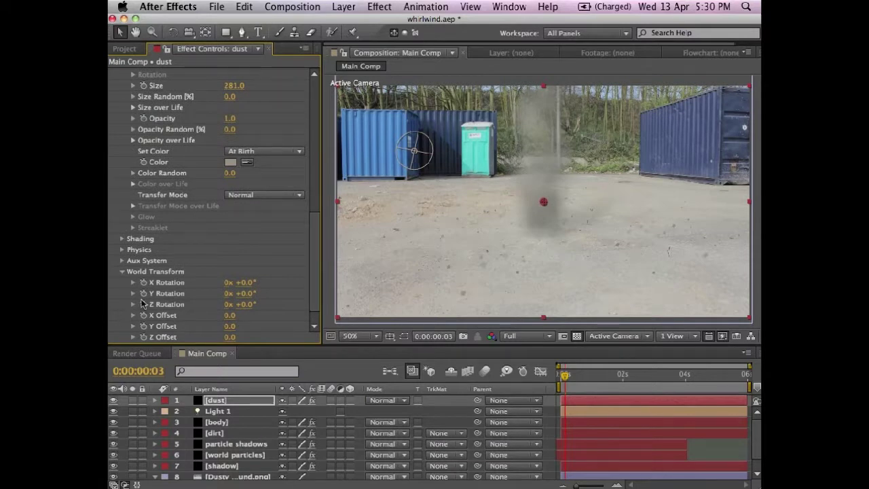
Step: Spin the dust with a time*300 Y Rotation expression and preview it
left_click(143, 294, "alt")
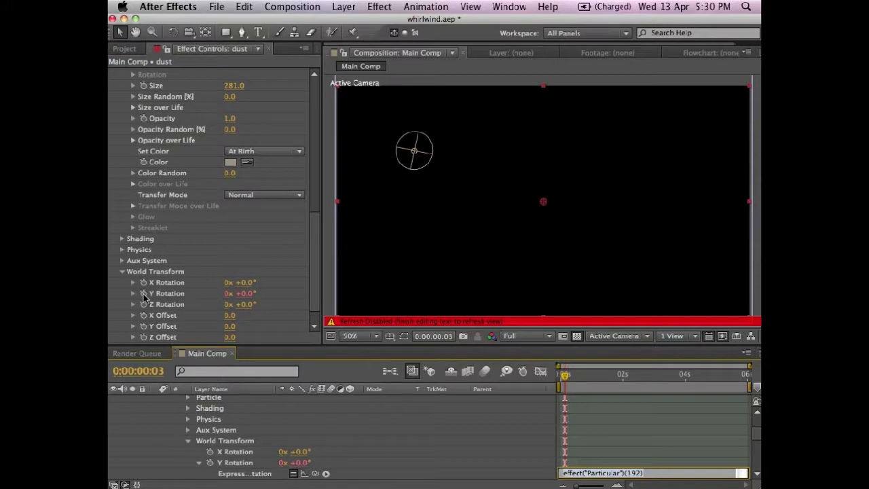
type("time*300")
key("KP_Enter")
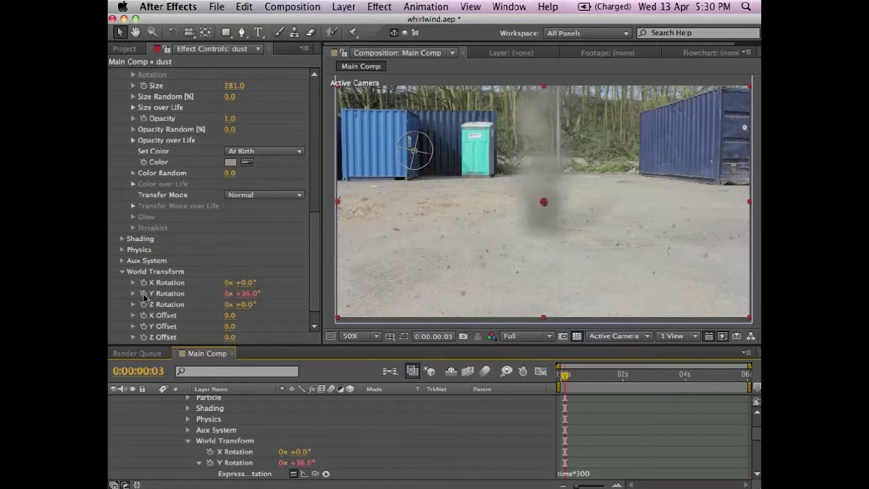
key("space")
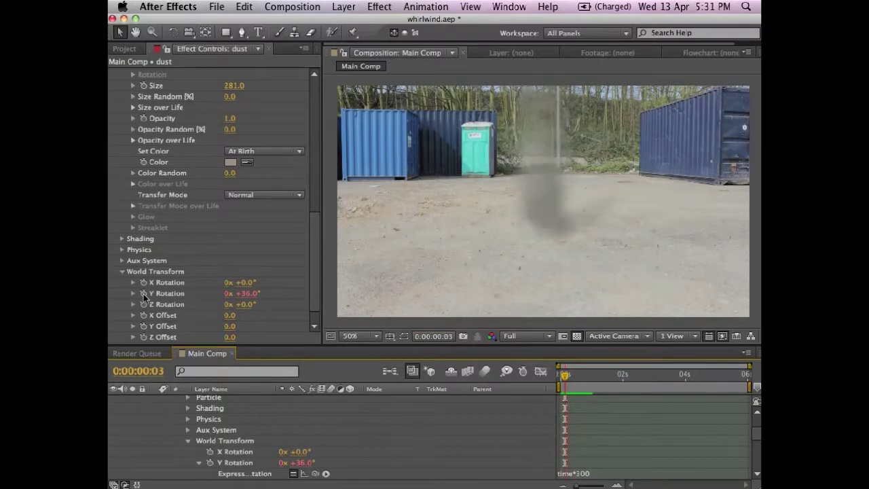
key("space")
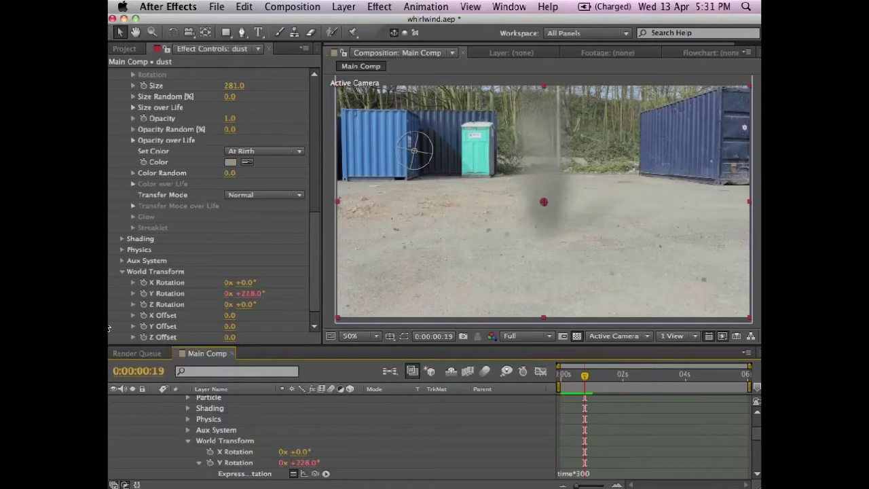
Step: Collapse the dust layer and move it below the body layer
scroll(361, 408, "up", 10)
left_click(155, 400)
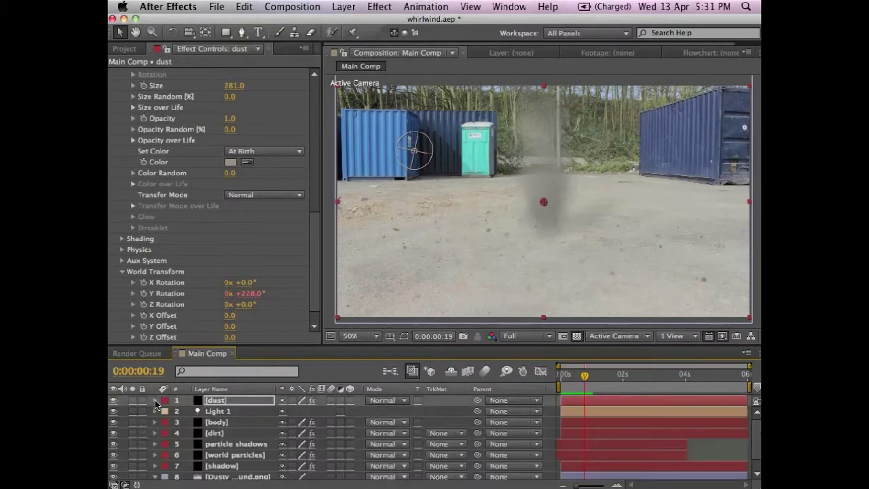
left_click_drag(234, 401, 235, 429)
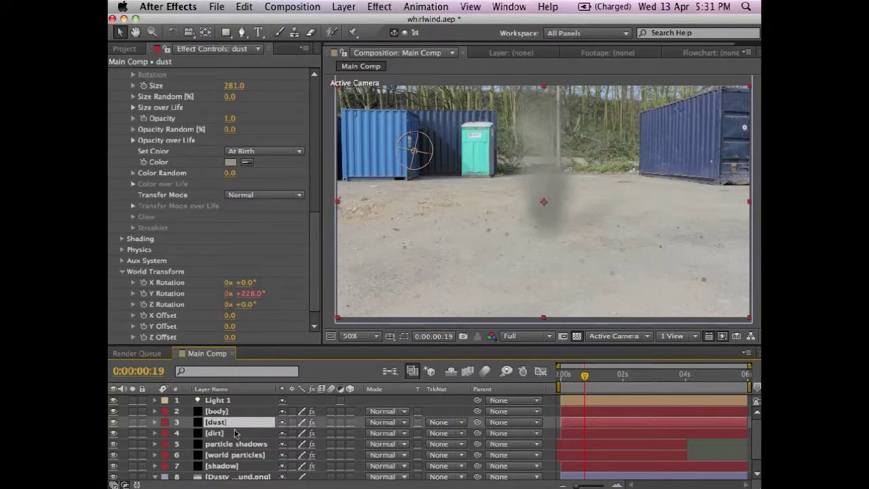
Step: Set the dust layer's Aux System to emit Continuously
left_click(123, 260)
scroll(123, 264, "down", 5)
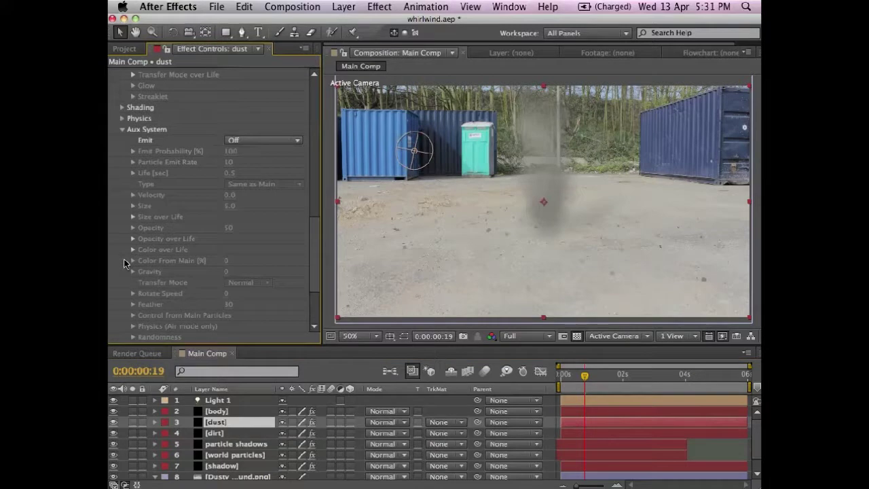
left_click(281, 140)
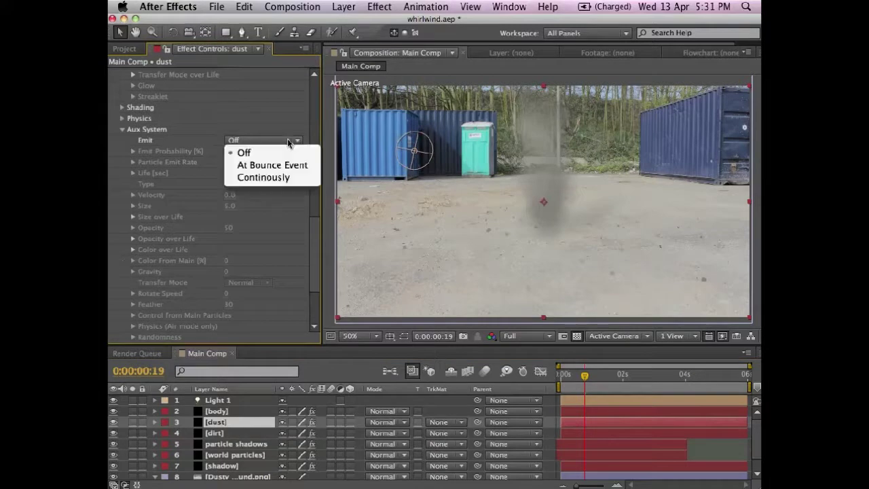
left_click(279, 178)
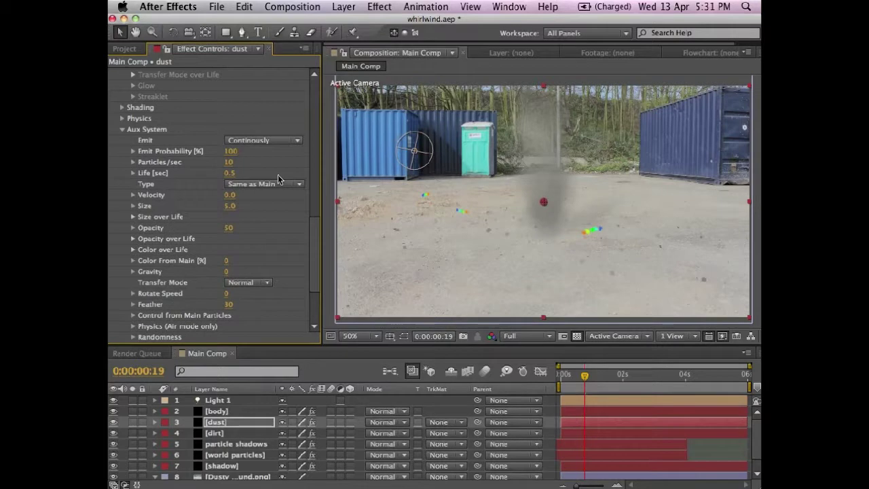
Step: Set the aux particles to 4 per second at opacity 30
left_click(230, 163)
type("4")
key("Return")
left_click(228, 228)
type("30")
key("Return")
Step: Remove the green and yellow stops from the dust Color over Life gradient and make the middle stop dark brown
left_click(133, 250)
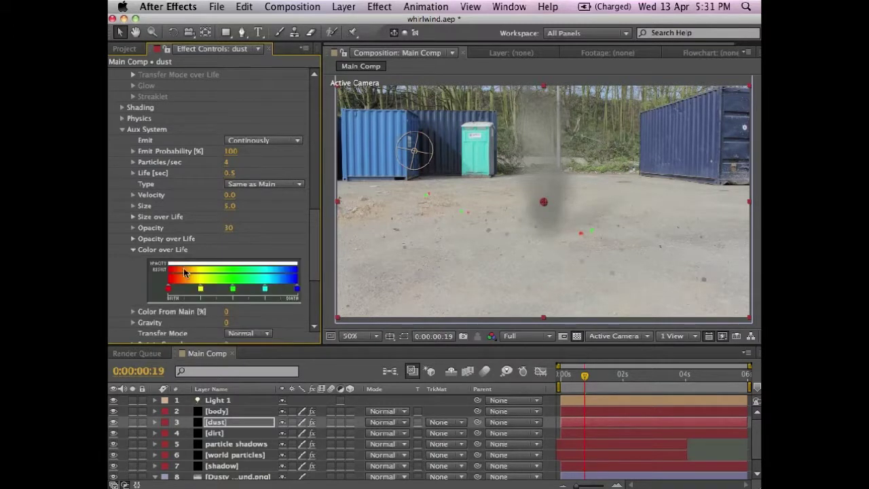
mouse_move(233, 289)
left_mouse_down()
mouse_move(231, 315)
mouse_move(203, 319)
left_mouse_up()
left_click_drag(265, 290, 234, 291)
double_click(234, 290)
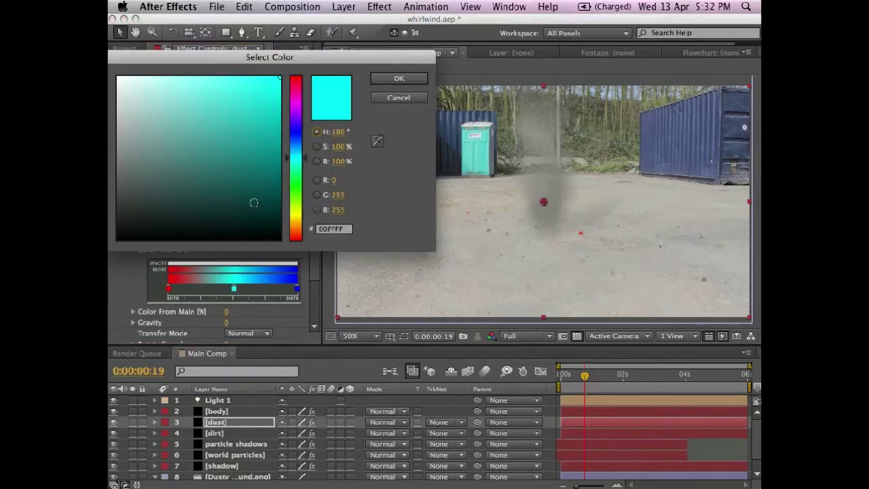
left_click(305, 224)
left_click_drag(304, 225, 303, 227)
left_click_drag(188, 195, 189, 203)
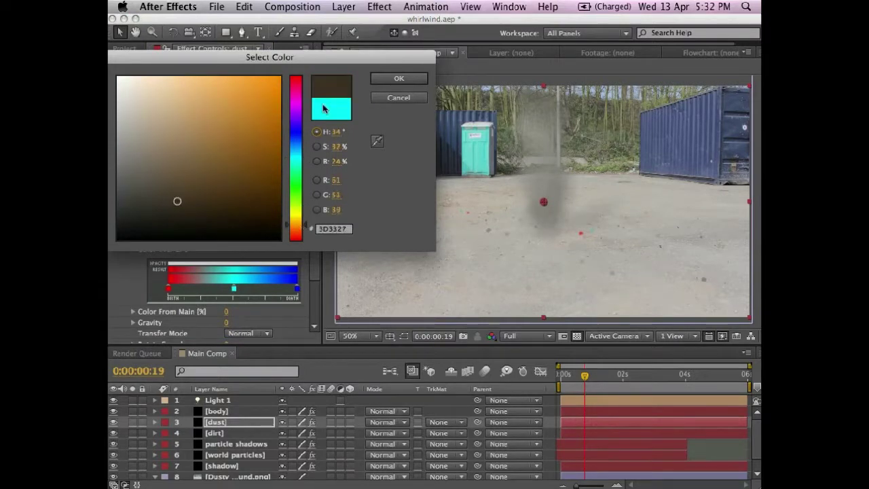
left_click(387, 80)
Step: Set the gradient's start stop to dark grey and its end stop to grey
double_click(169, 289)
left_click_drag(120, 196, 118, 187)
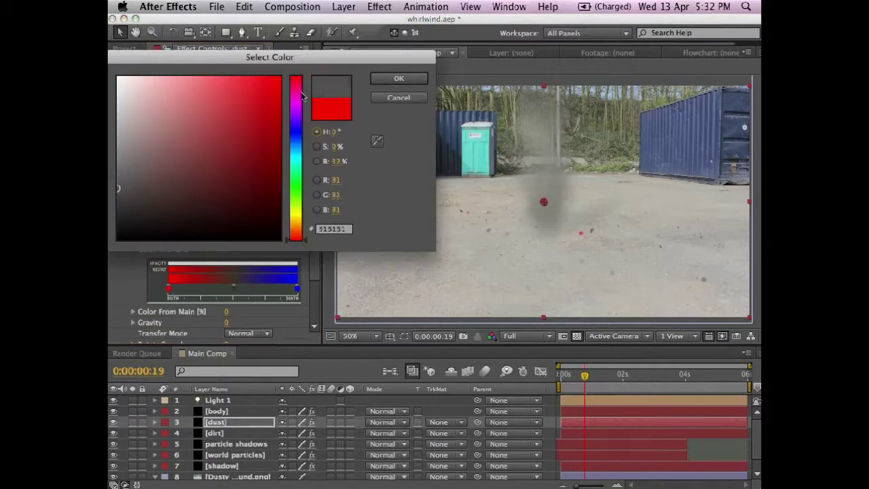
left_click(399, 78)
double_click(297, 289)
left_click(118, 175)
left_click(399, 79)
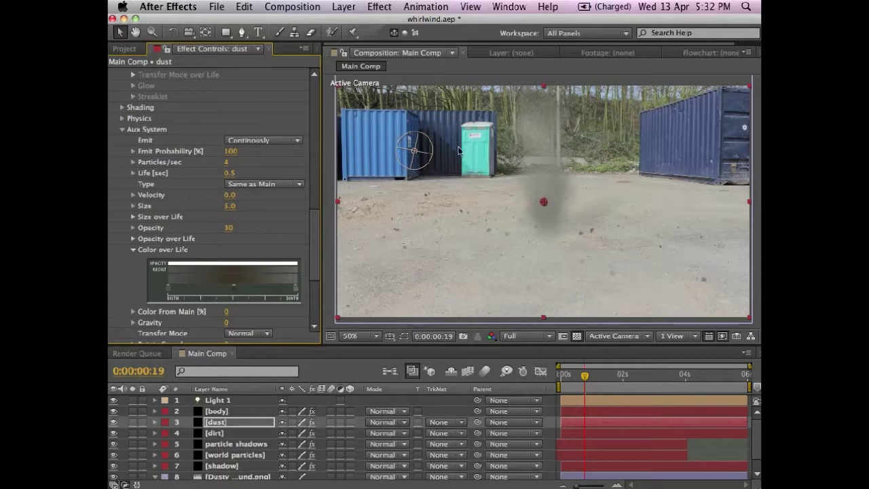
Step: Turn Motion Blur on in the dust particles' Rendering settings
scroll(319, 252, "down", 10)
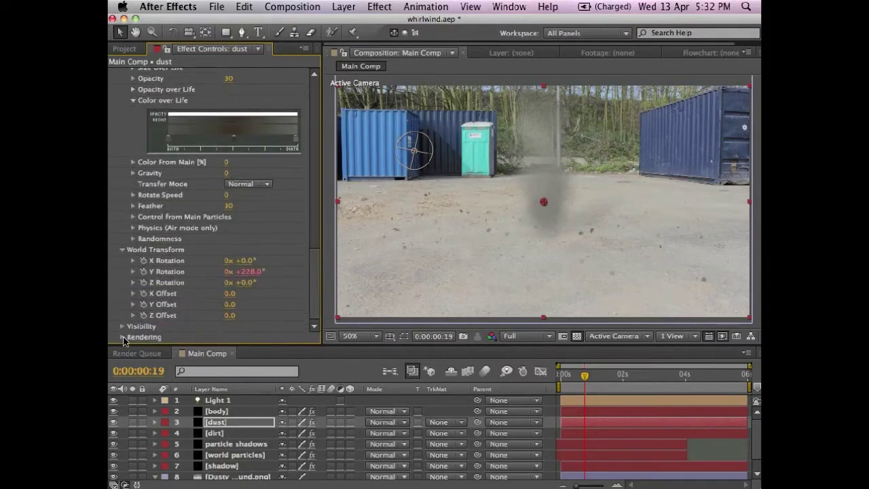
left_click(122, 337)
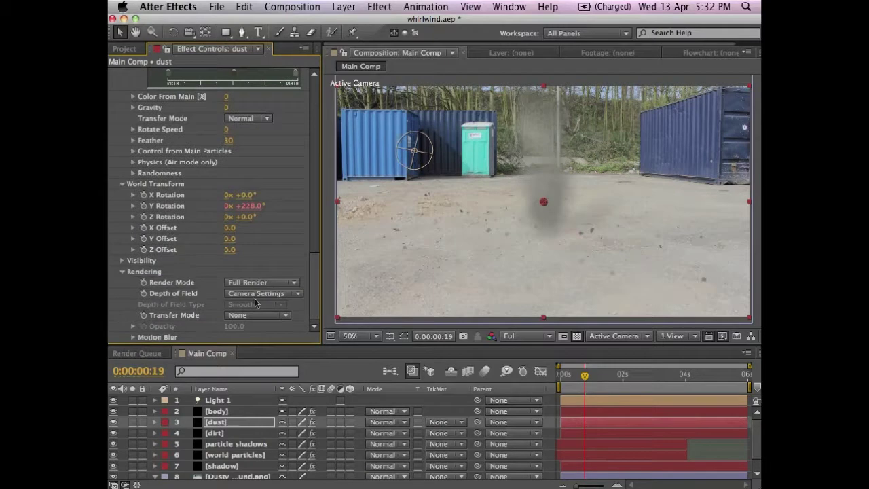
left_click(133, 338)
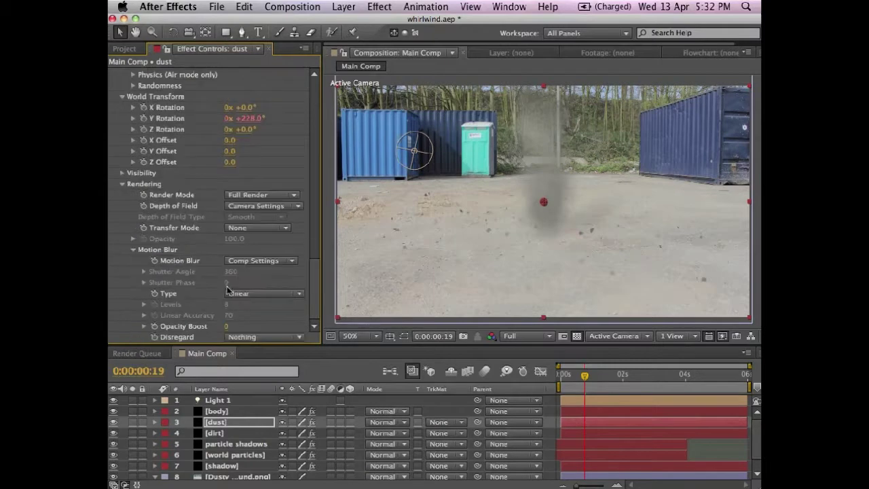
left_click(262, 260)
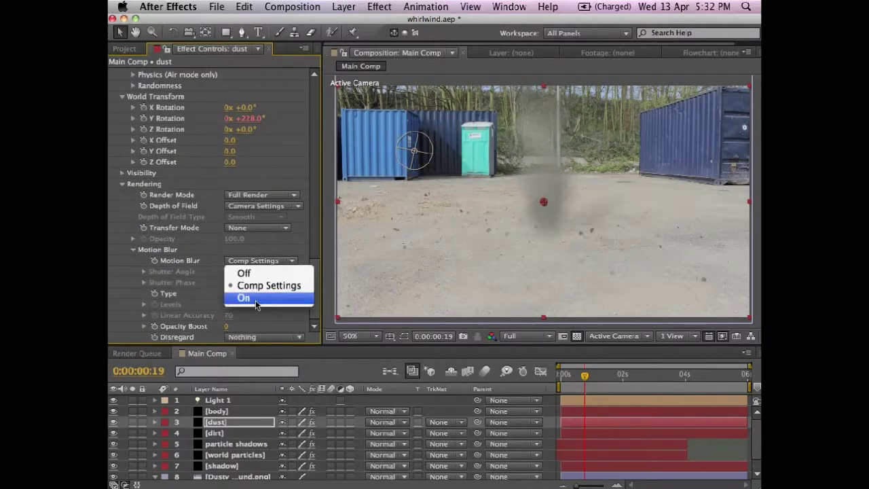
left_click(256, 300)
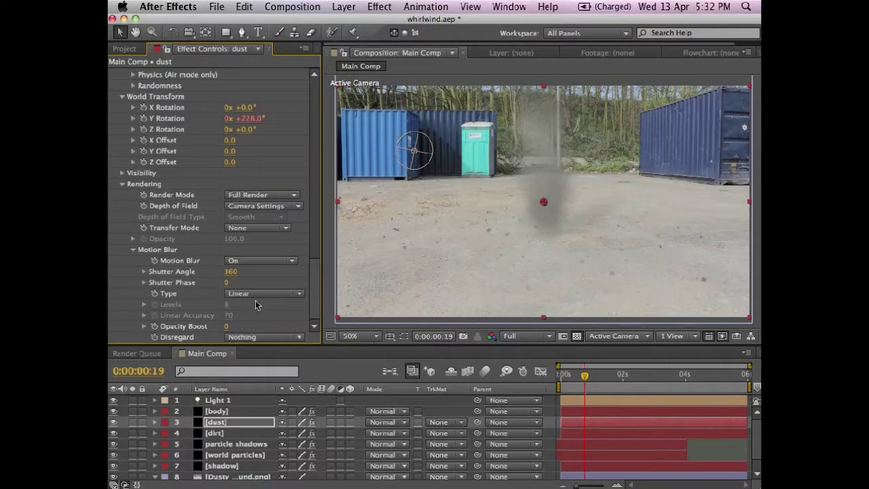
Step: Select Light 1, body, particle shadows and world particles together
left_click(238, 400)
left_click(237, 412)
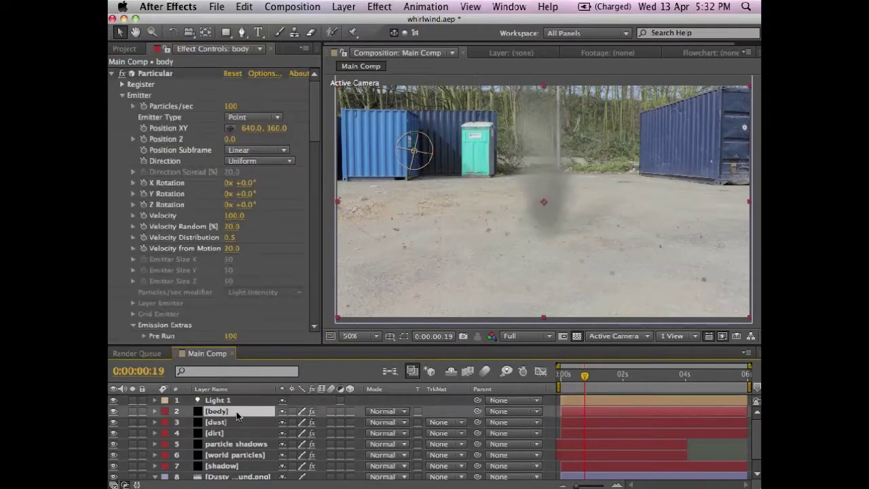
left_click(240, 403)
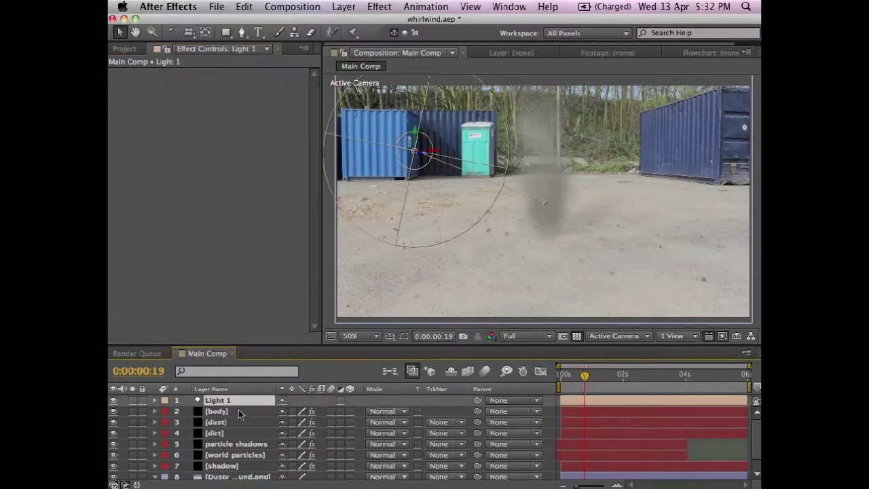
left_click(238, 412, "shift")
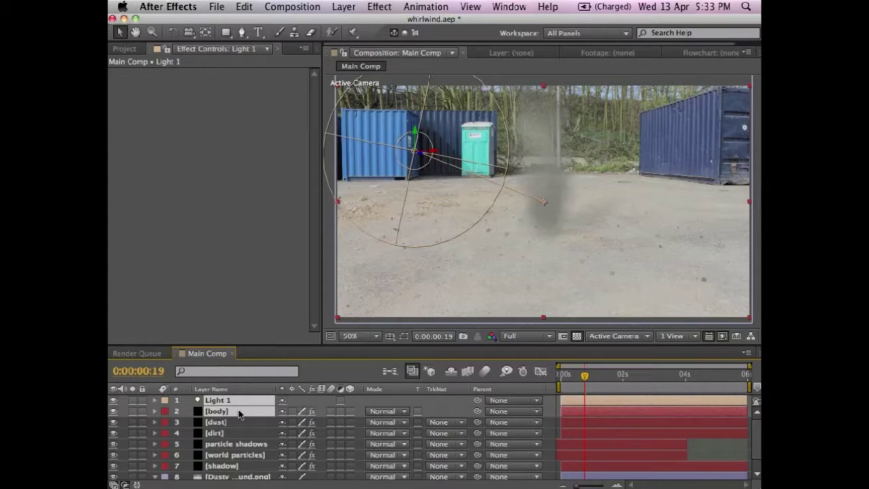
left_click(242, 444, "super")
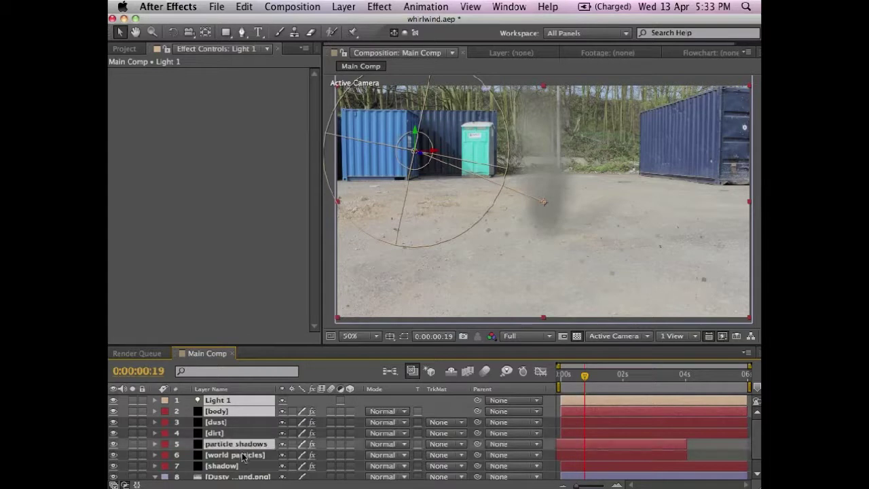
left_click(242, 457, "super")
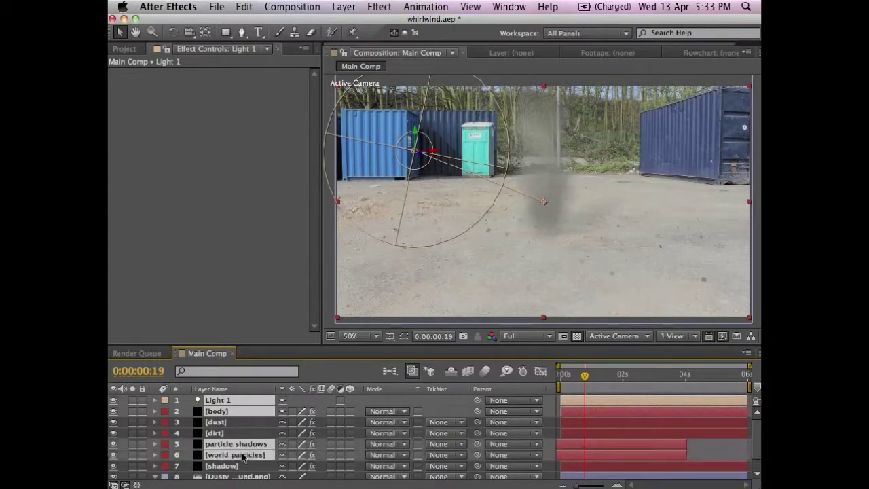
left_click(343, 7)
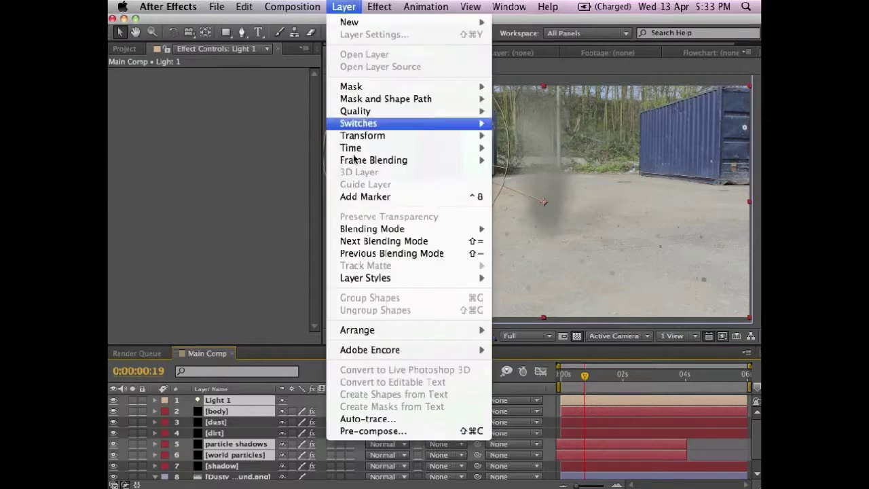
Step: Pre-compose the selected layers into a new comp named whirlwind, moving all attributes
left_click(389, 431)
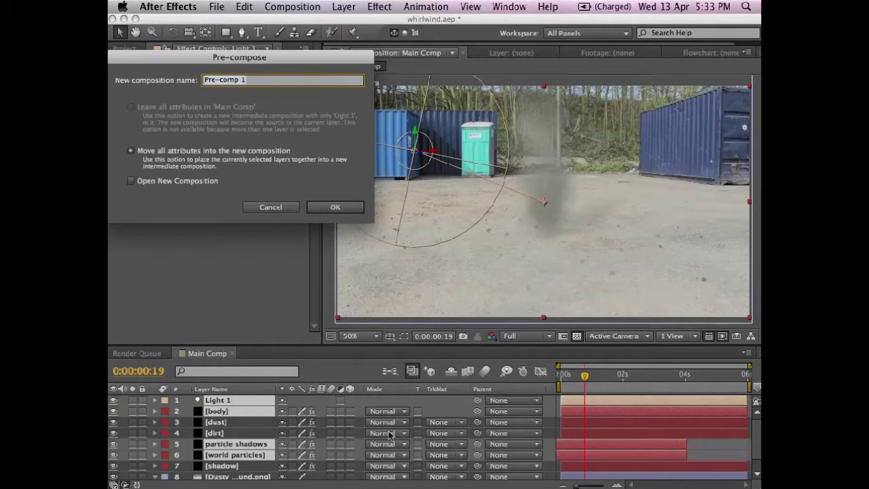
type("whirlwind")
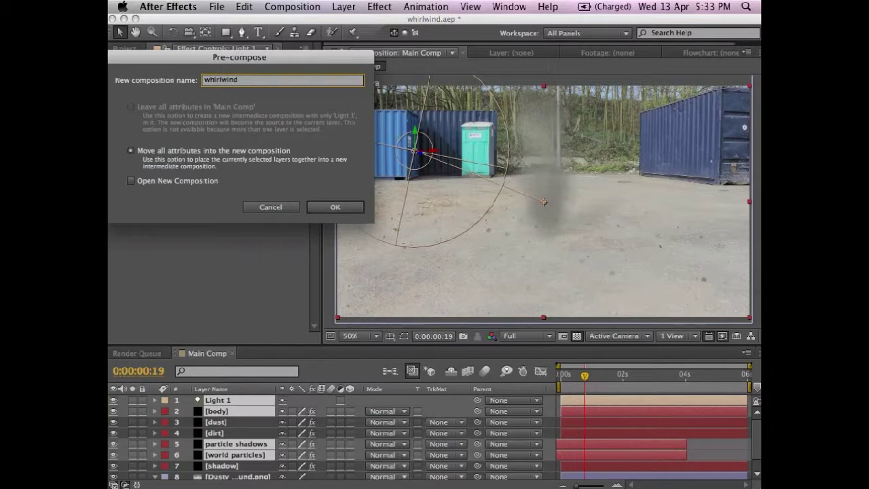
left_click(338, 210)
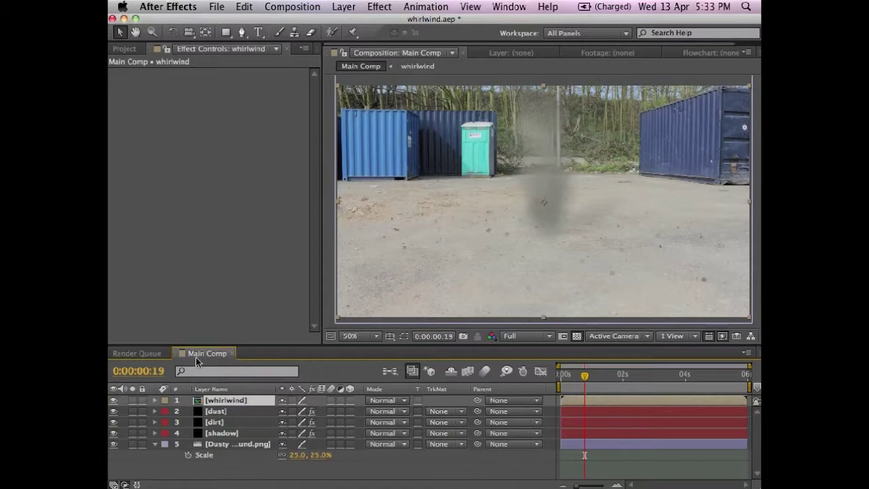
Step: Set the whirlwind layer's Scale to 115%
left_click(156, 400)
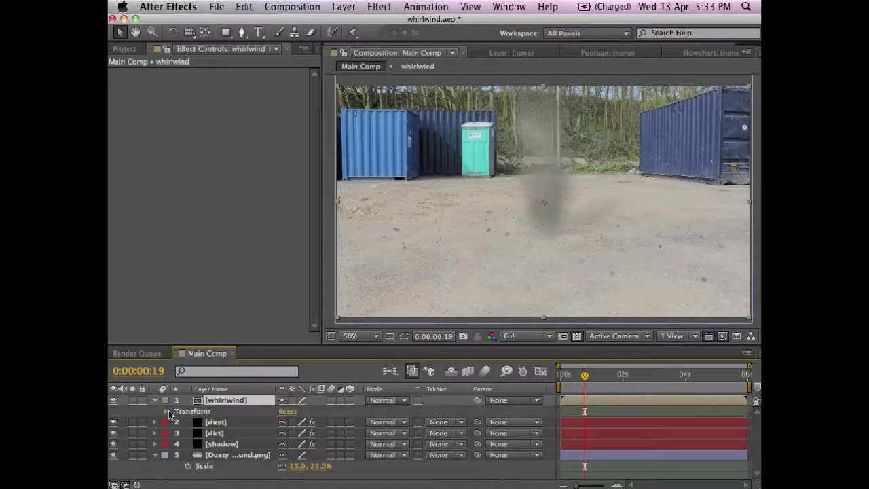
left_click(169, 411)
left_click(300, 444)
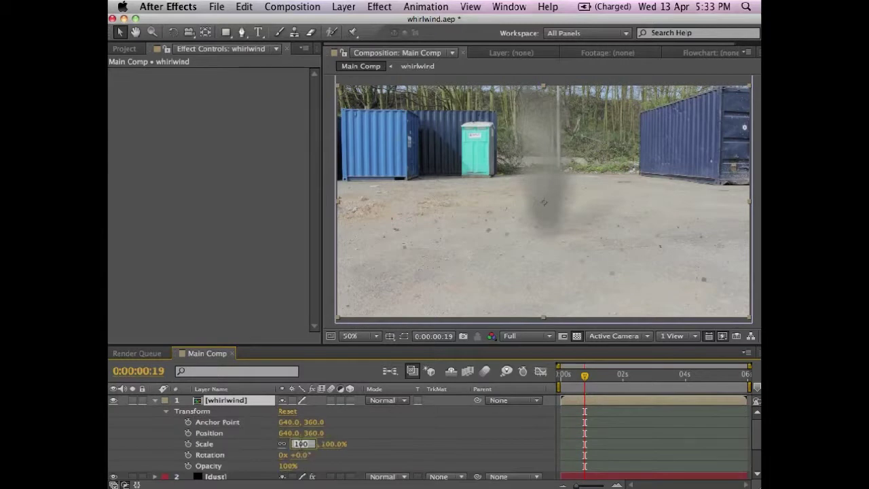
type("115")
key("Return")
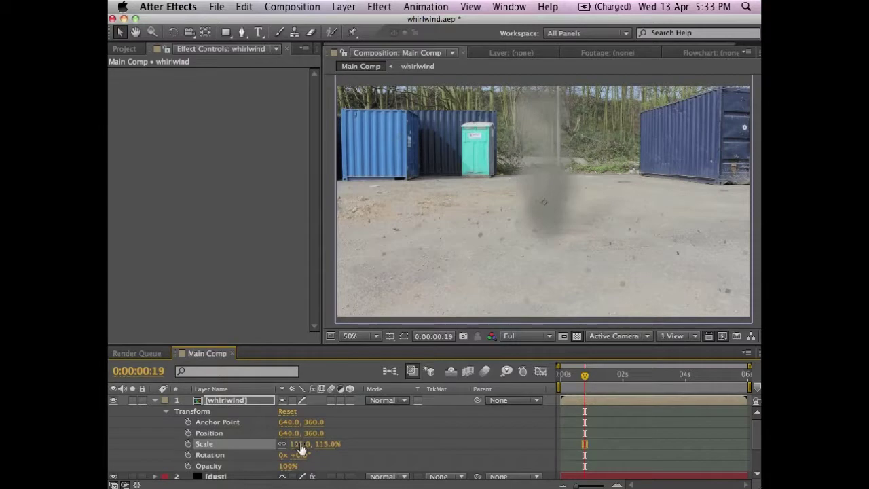
Step: Move the whirlwind layer up and left to position 542, 308
left_click(655, 279)
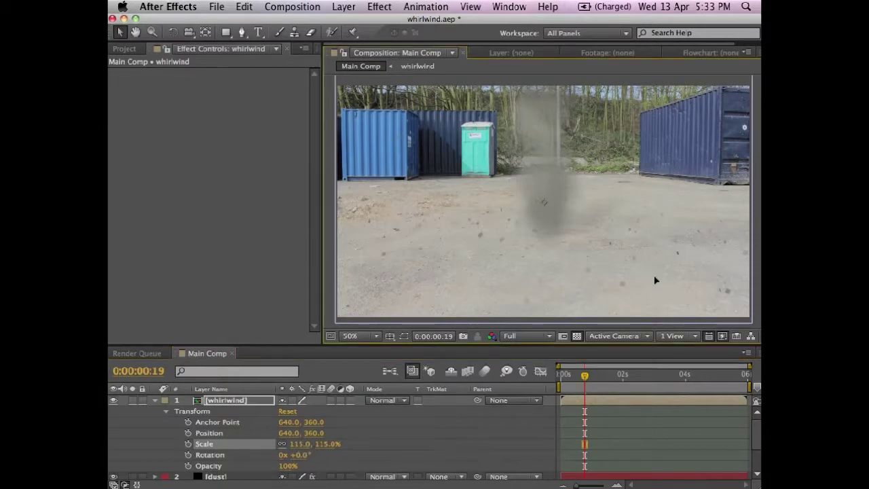
left_click_drag(654, 274, 627, 266)
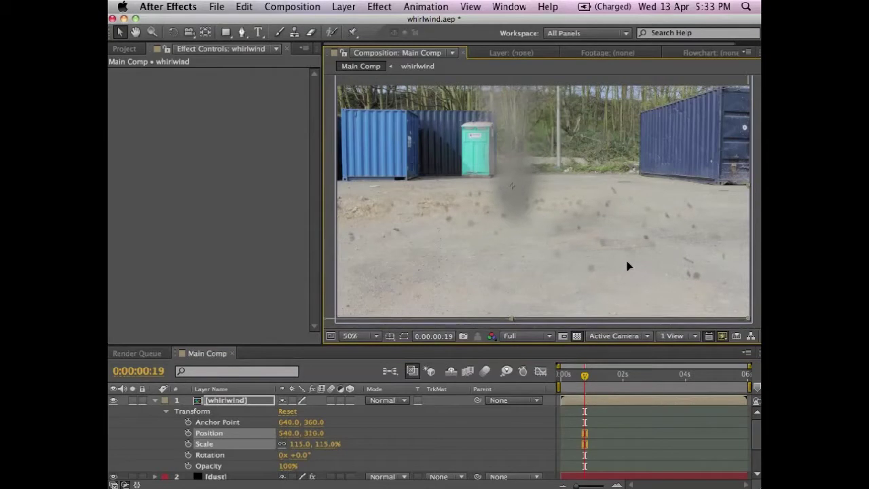
left_click_drag(628, 266, 629, 264)
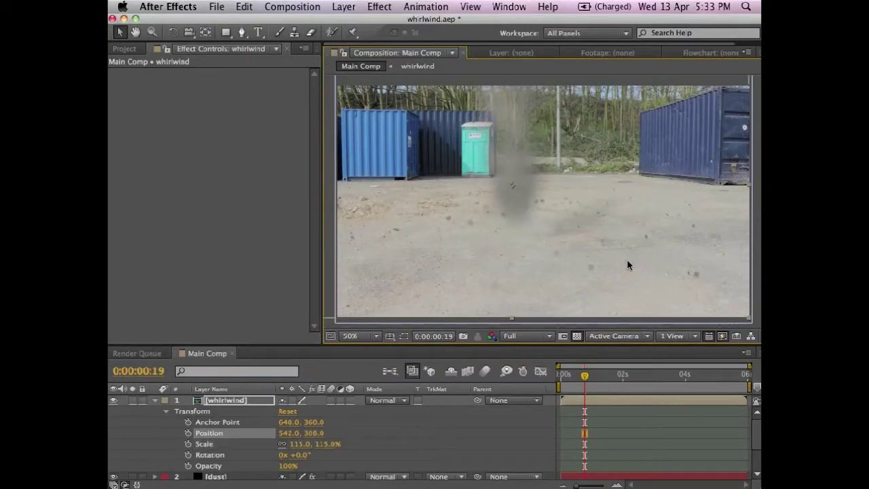
Step: Keyframe the whirlwind's Position from 542, 308 at 0s to 728, 406 at 5:24, then preview it
left_click(189, 433)
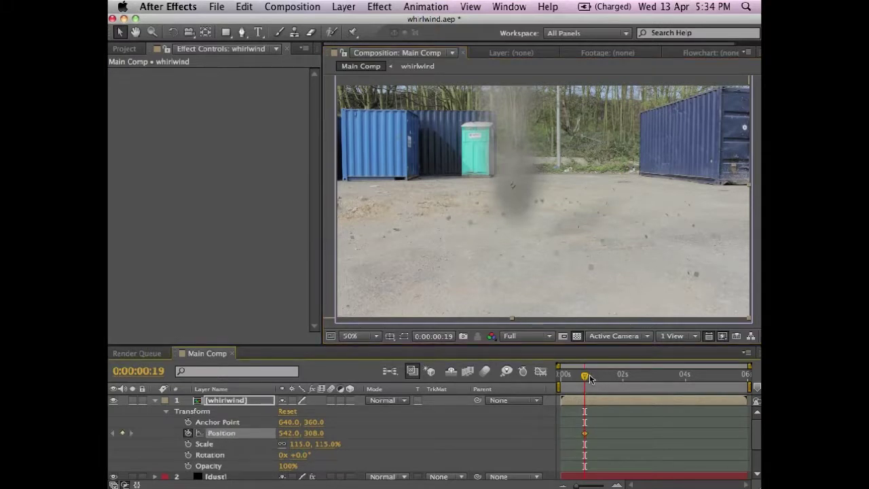
left_click(560, 375)
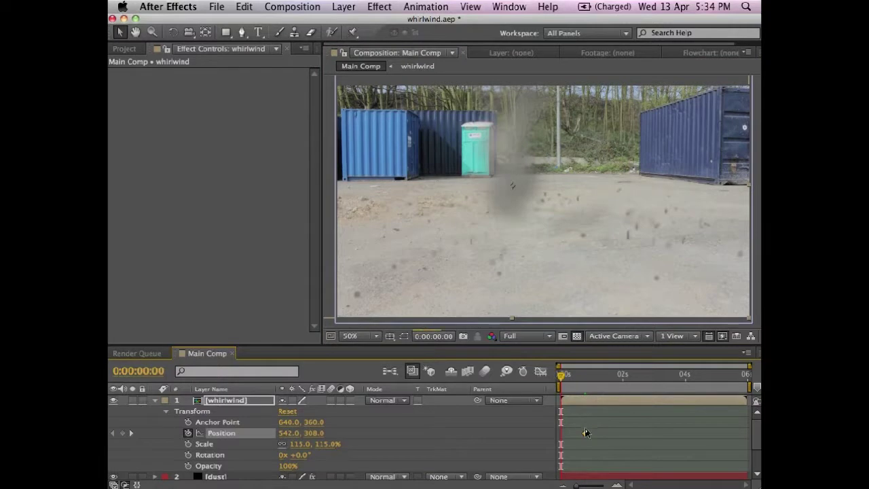
left_click_drag(581, 441, 576, 436)
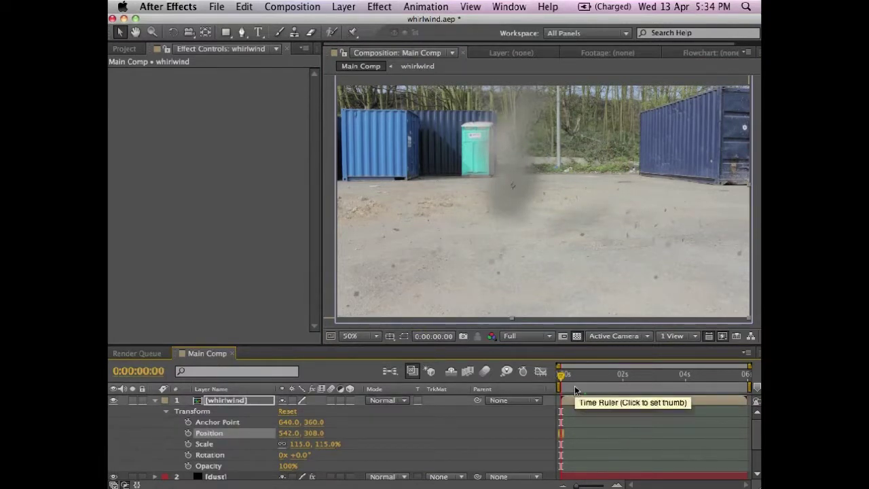
key("k")
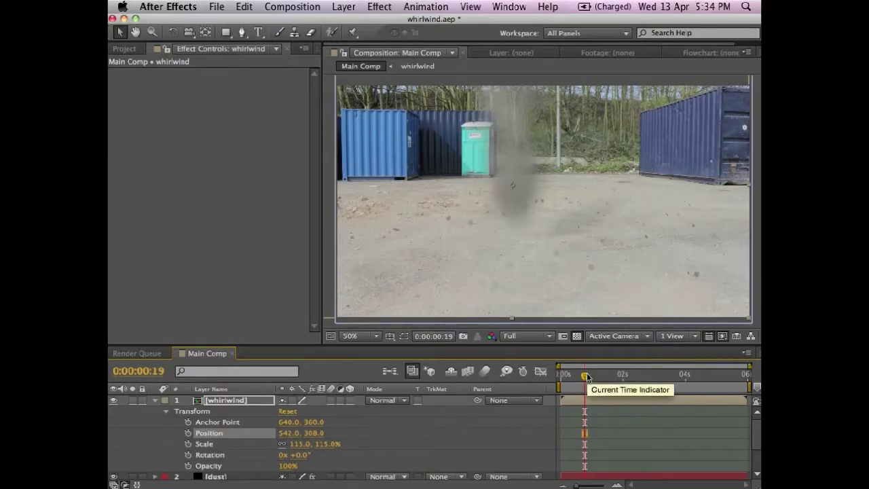
left_click_drag(586, 373, 561, 372)
left_click(189, 432)
left_click_drag(699, 374, 750, 378)
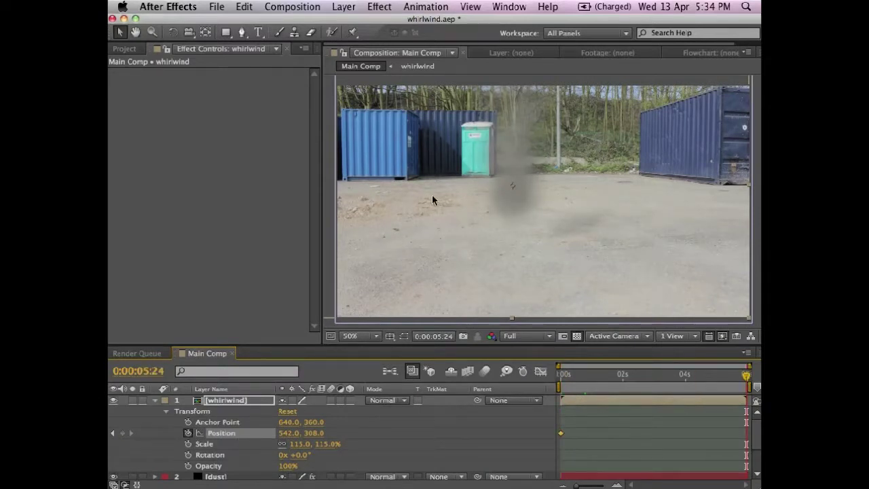
mouse_move(433, 169)
left_mouse_down()
mouse_move(446, 185)
mouse_move(487, 198)
left_mouse_up()
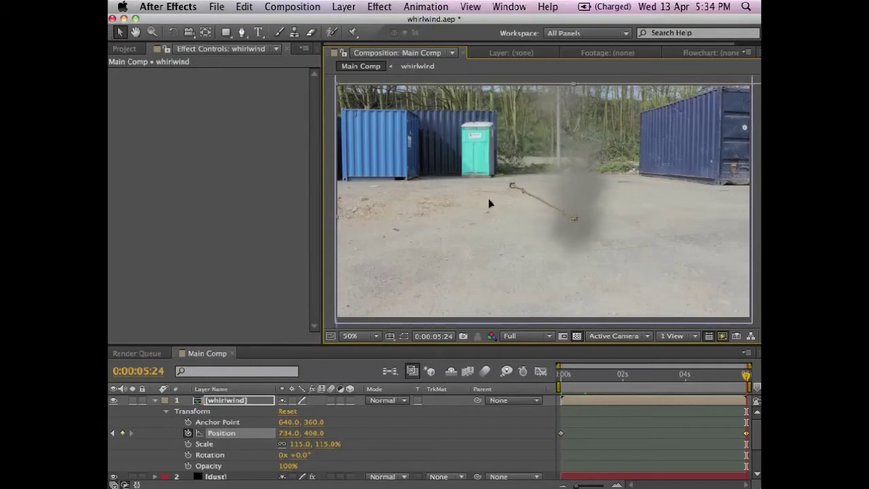
key("KP_0")
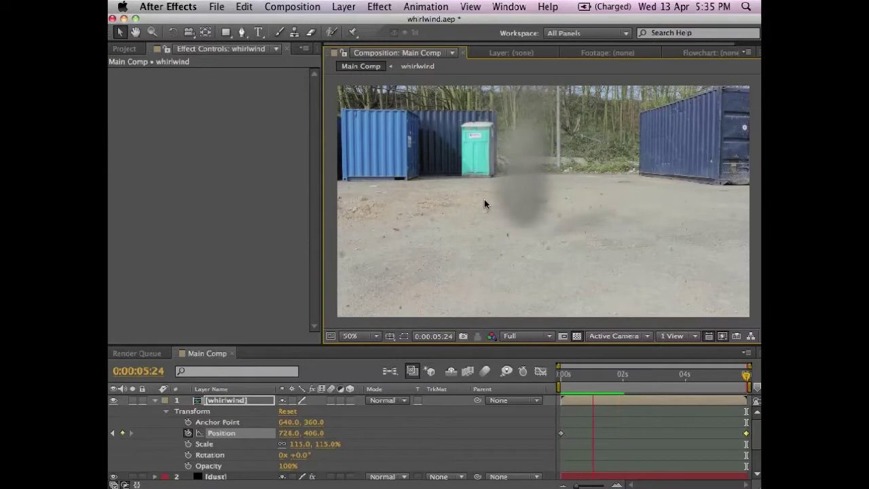
key("space")
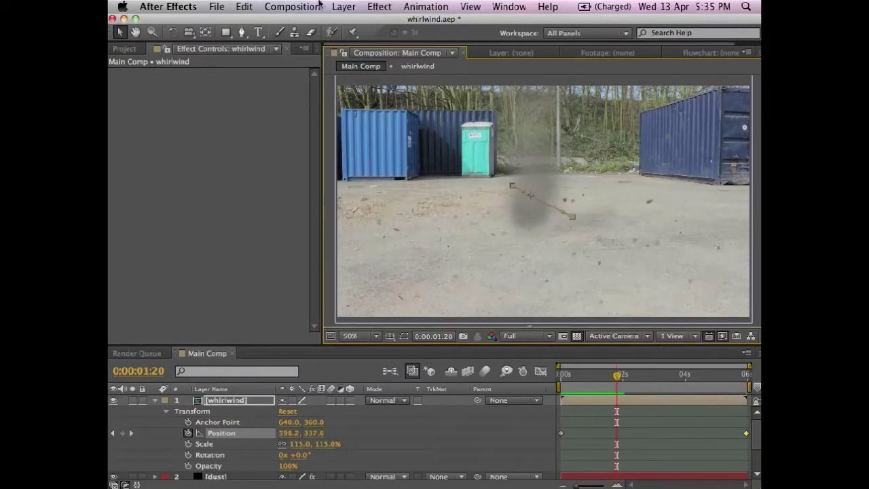
Step: Create a 1280×720, 25 fps, 6-second composition named Final Scene
left_click(292, 7)
left_click(315, 23)
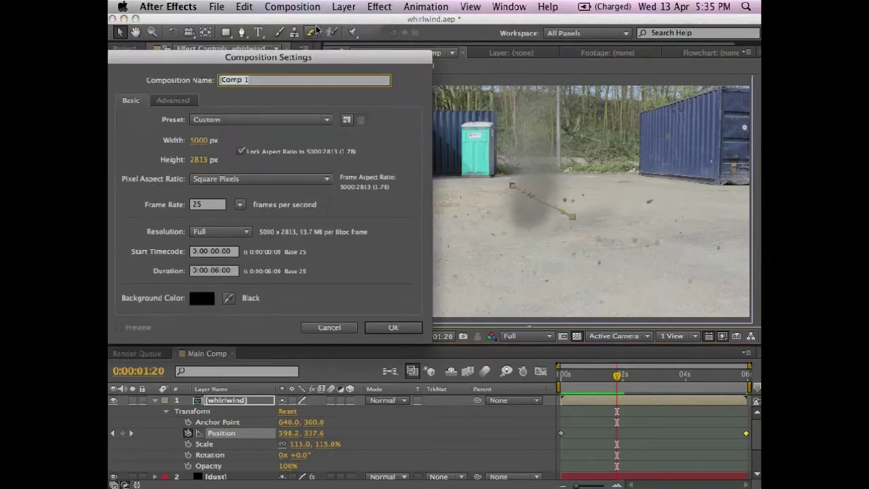
type("Final Scene")
left_click(198, 139)
type("1280")
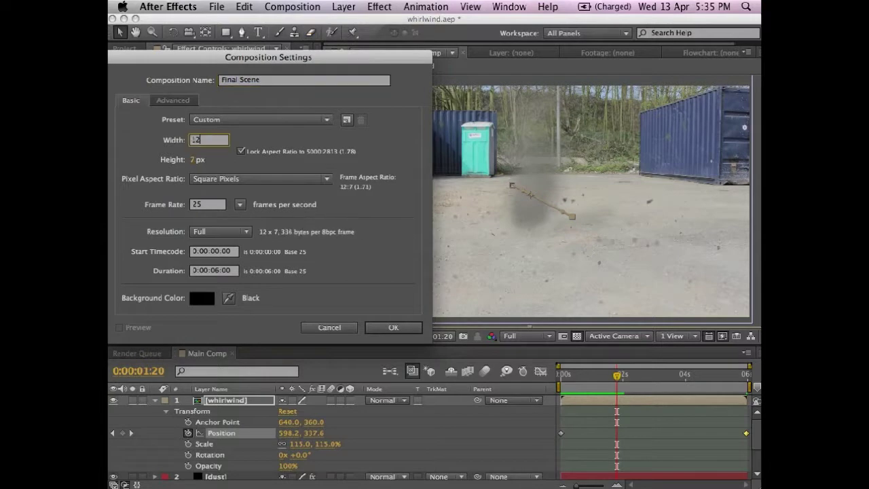
key("Tab")
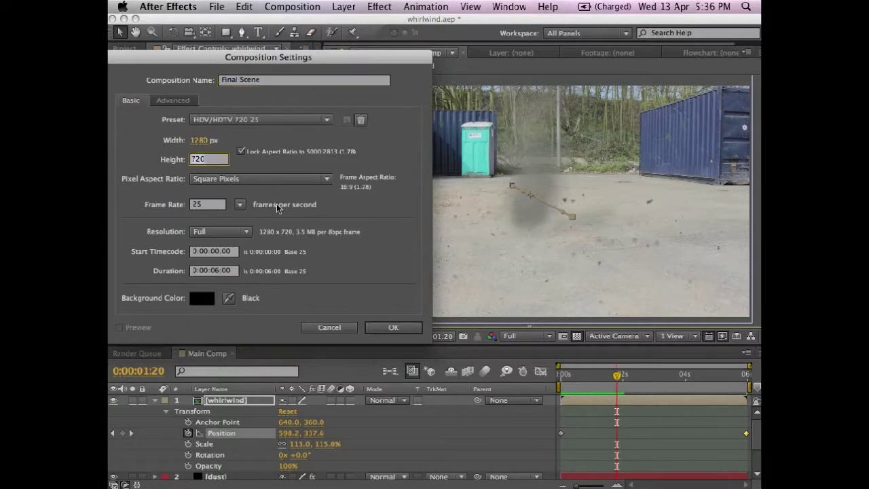
left_click(382, 329)
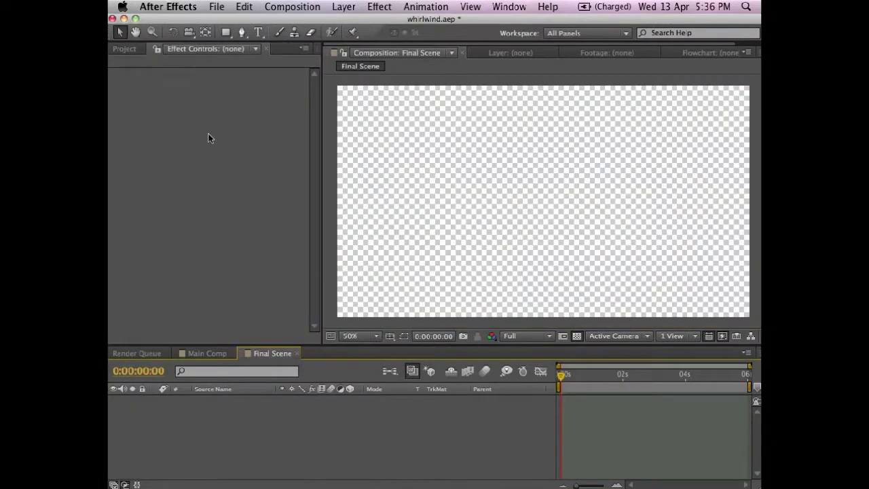
Step: Add Main Comp as a layer in Final Scene and scale it to 120%
left_click(124, 48)
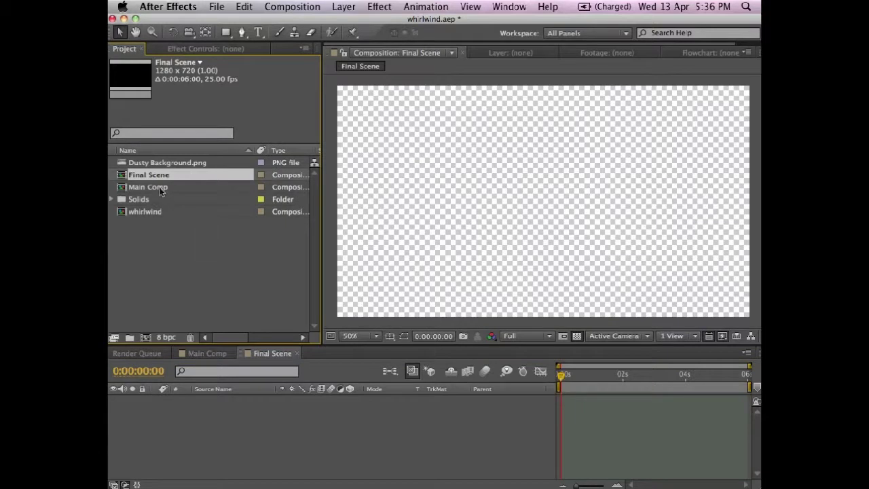
left_click_drag(161, 193, 242, 432)
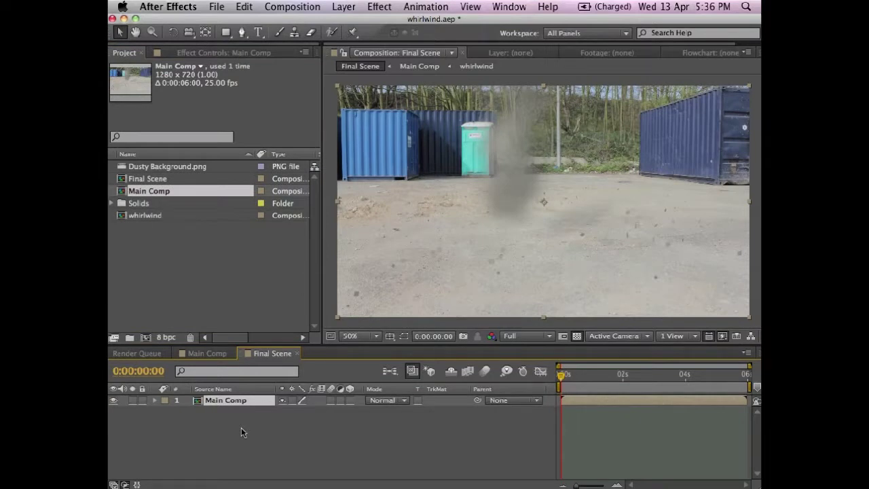
left_click(155, 400)
left_click(166, 411)
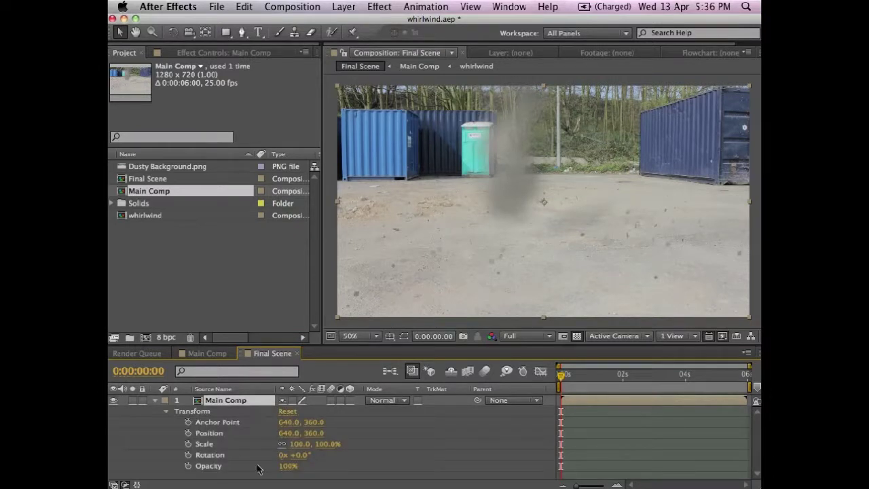
left_click(302, 443)
type("120")
key("Return")
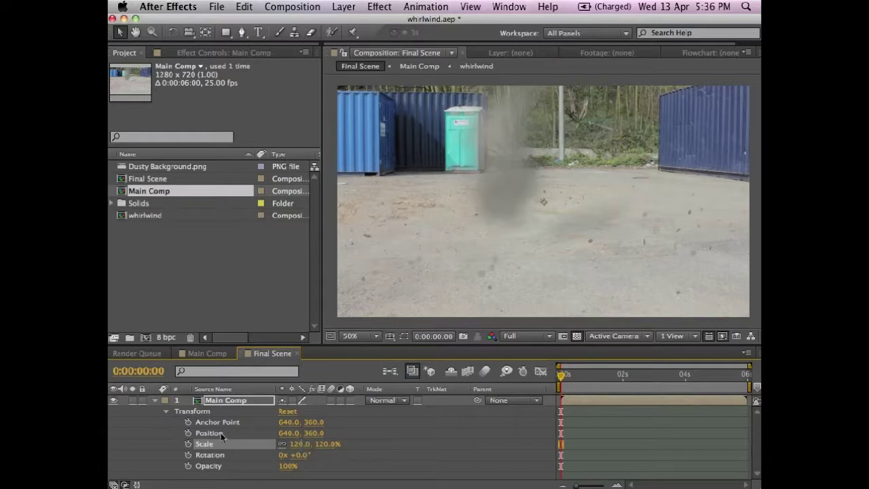
Step: Give the Main Comp layer's Position a wiggle(1,60) expression for camera shake
left_click(189, 434, "alt")
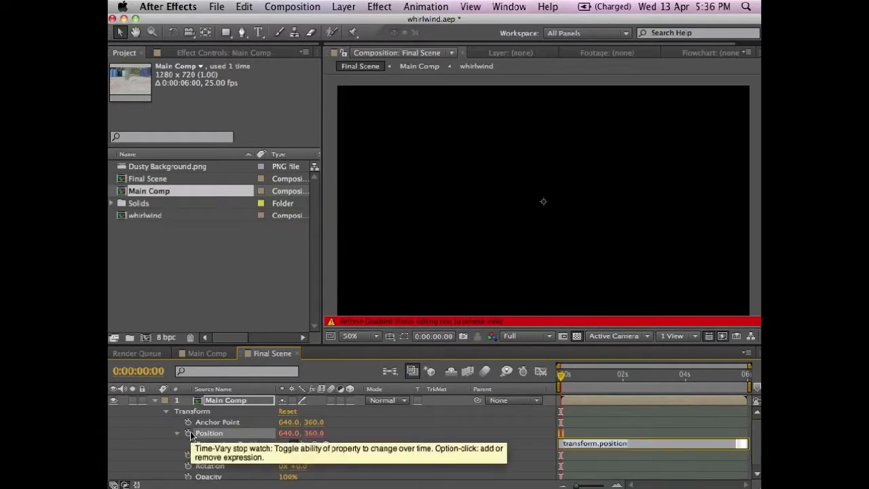
type("wiggle")
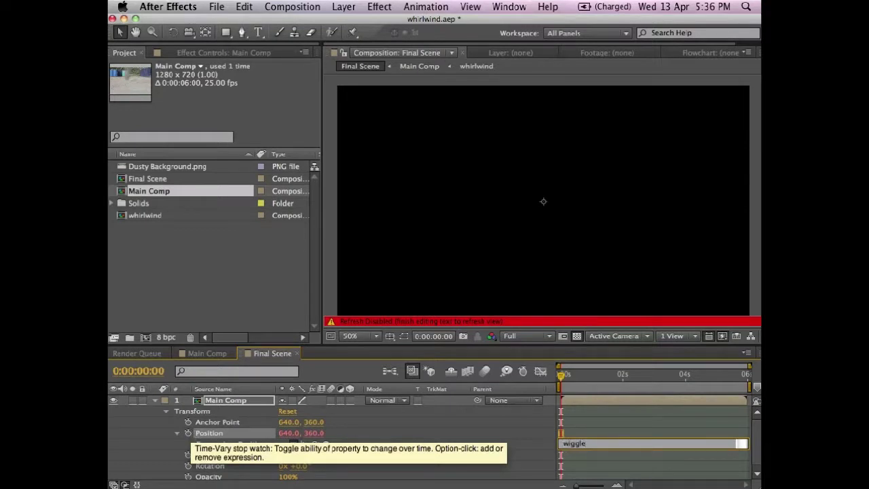
type("(1,60)")
key("KP_Enter")
key("KP_0")
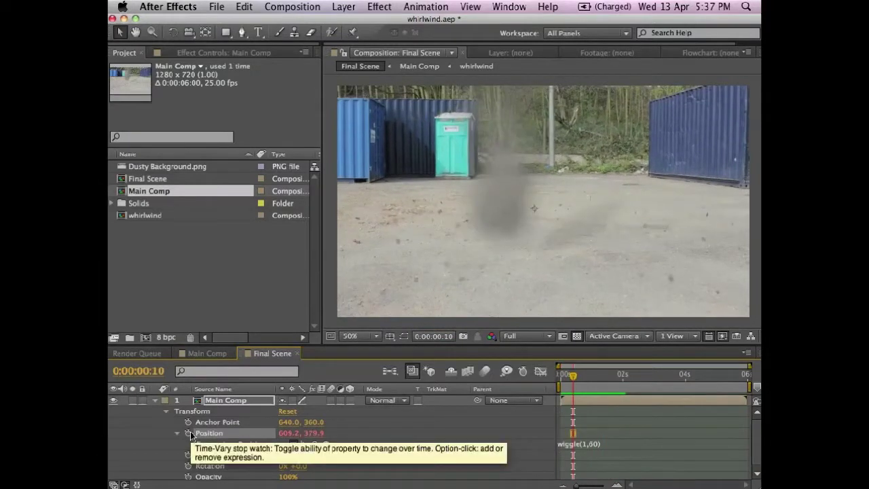
Step: Add a new adjustment layer above Main Comp and rename it Focus
left_click(342, 6)
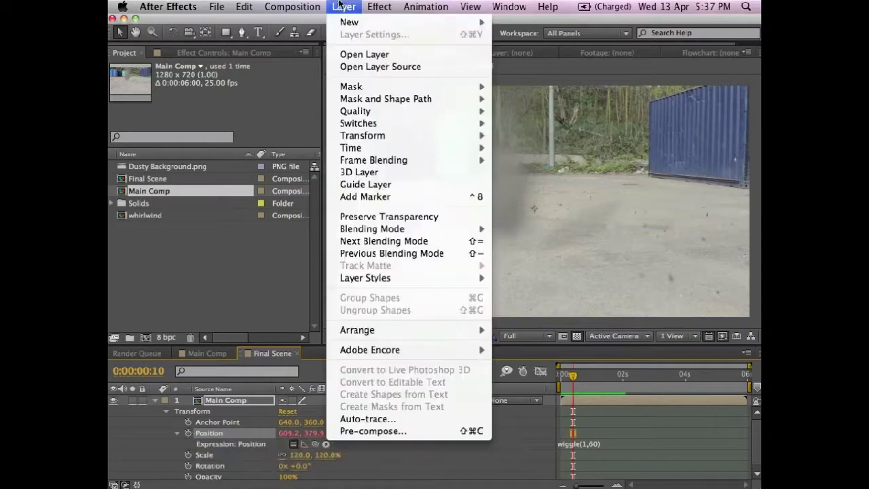
mouse_move(348, 23)
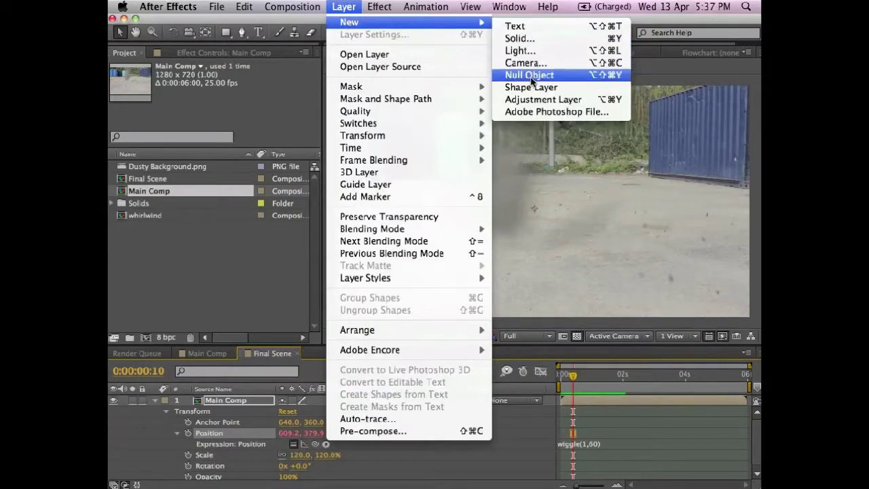
left_click(532, 99)
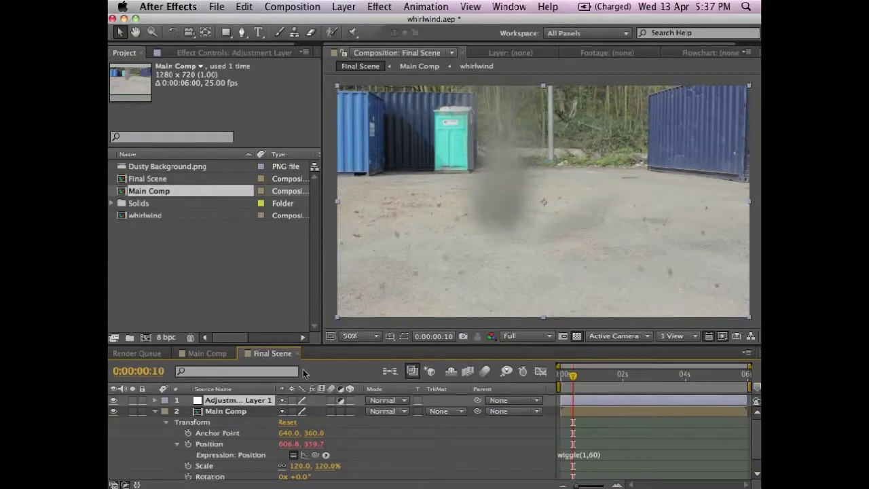
key("Return")
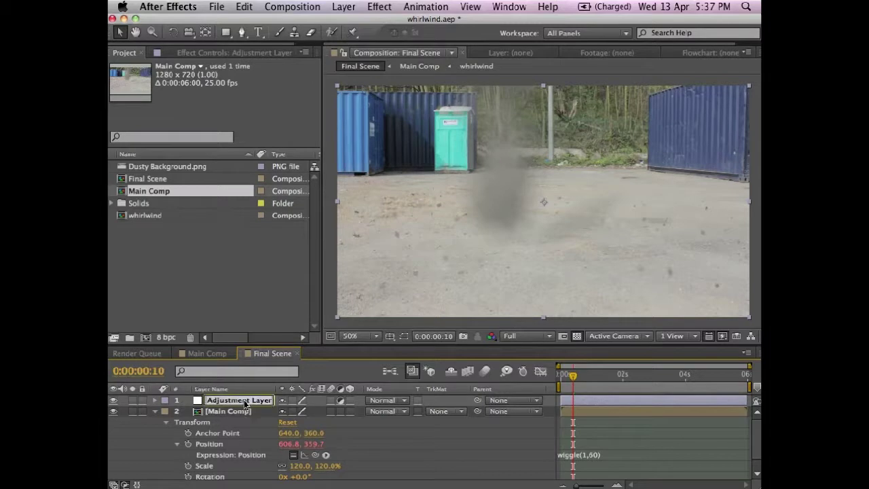
type("Focus")
key("Return")
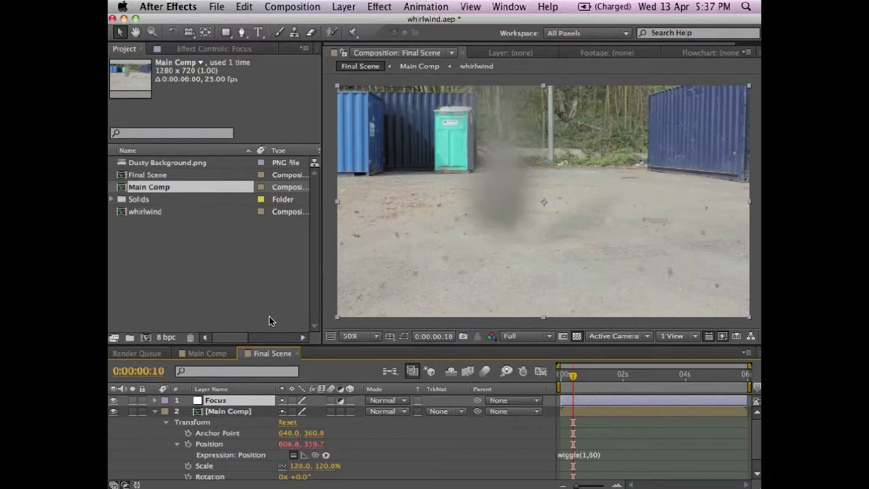
Step: Apply Fast Blur to Focus with Blurriness driven by wiggle(5,10) and Repeat Edge Pixels on
left_click(371, 4)
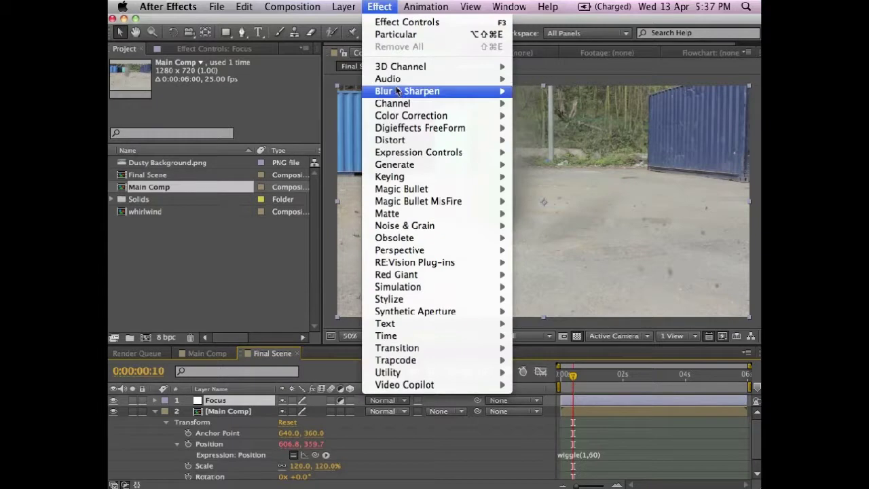
mouse_move(398, 91)
left_click(572, 189)
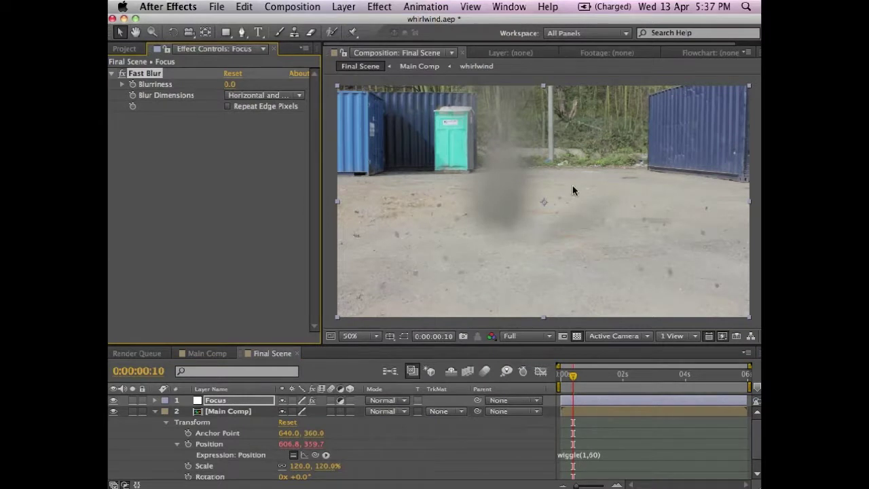
left_click(134, 84, "alt")
type("wiggle(")
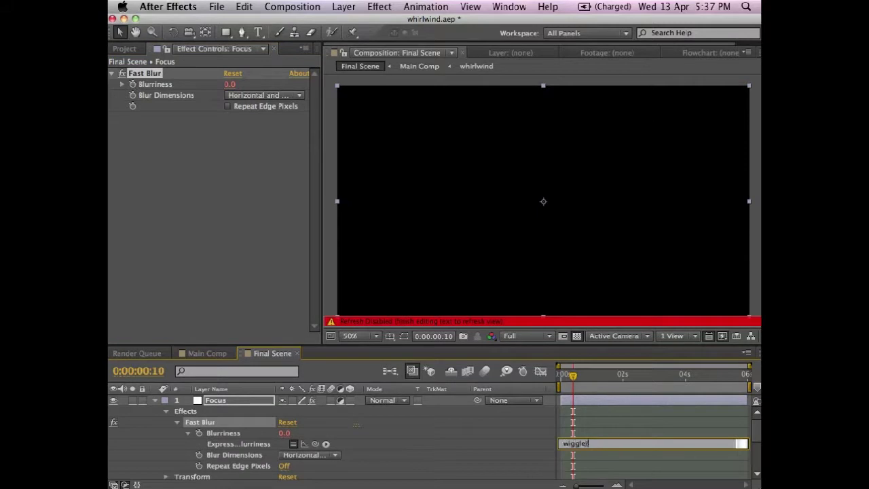
type("5,10)")
left_click(133, 83)
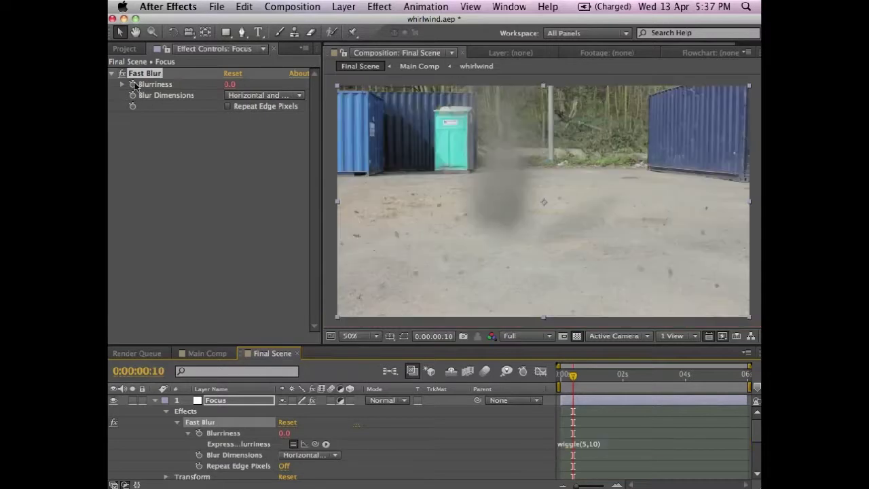
left_click(227, 107)
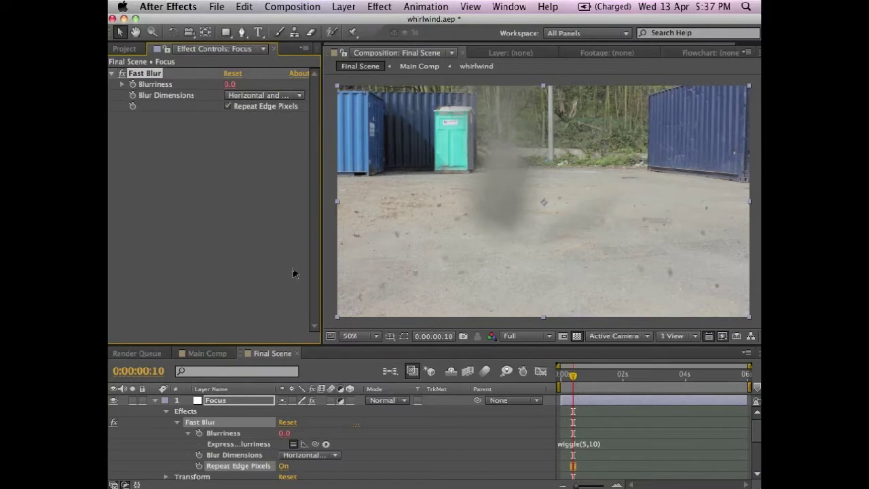
key("shift+F5")
Step: Add a new adjustment layer to the Final Scene comp
left_click(343, 7)
mouse_move(349, 22)
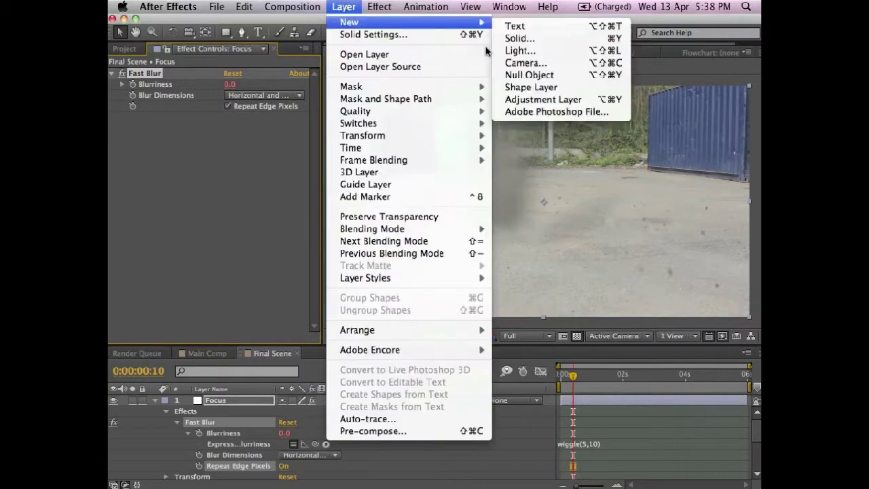
left_click(548, 99)
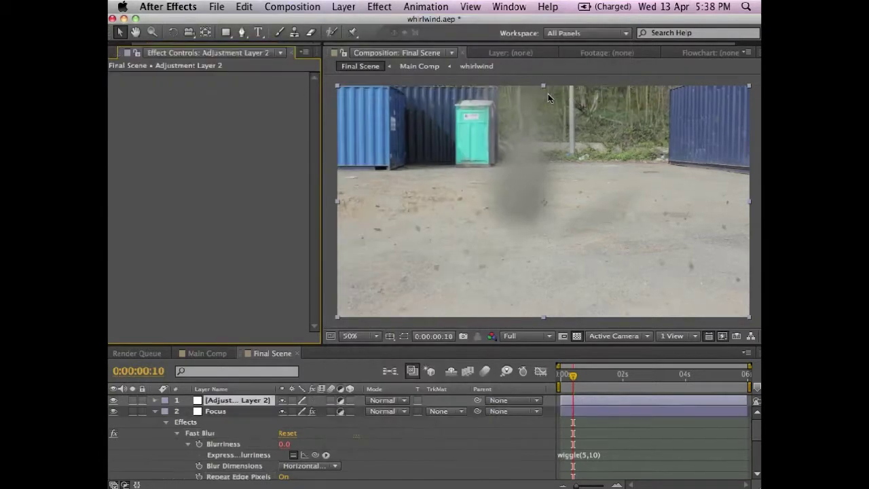
key("w")
key("End")
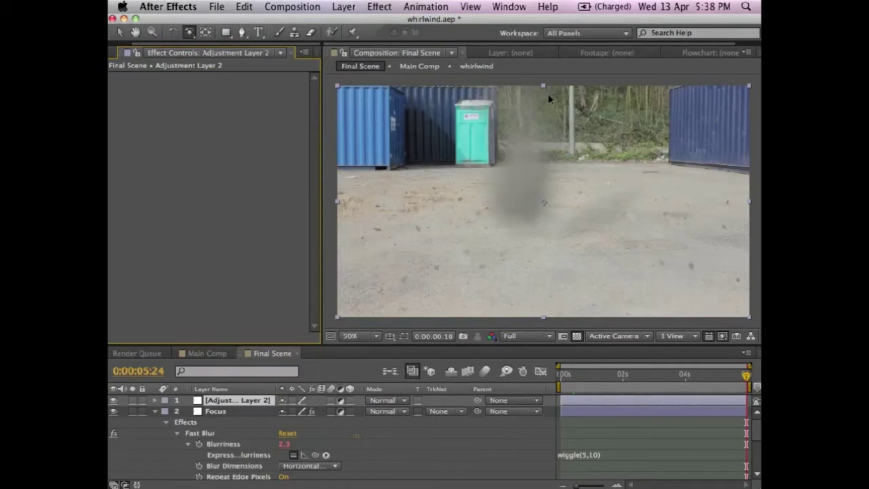
key("r")
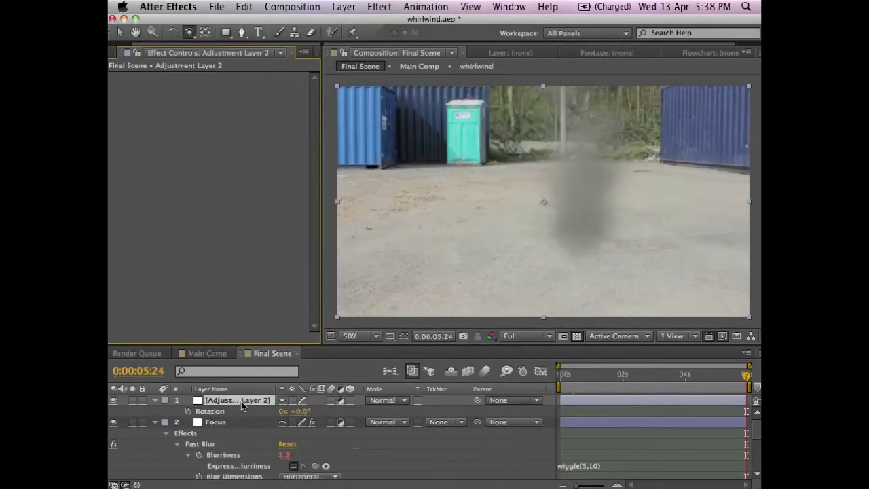
key("t")
key("t")
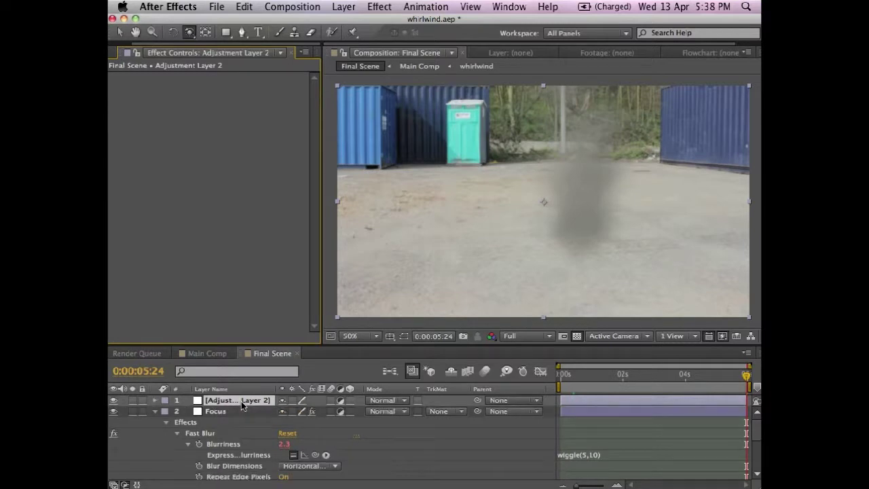
Step: Rename the new adjustment layer to 'Colour'
left_click(241, 402)
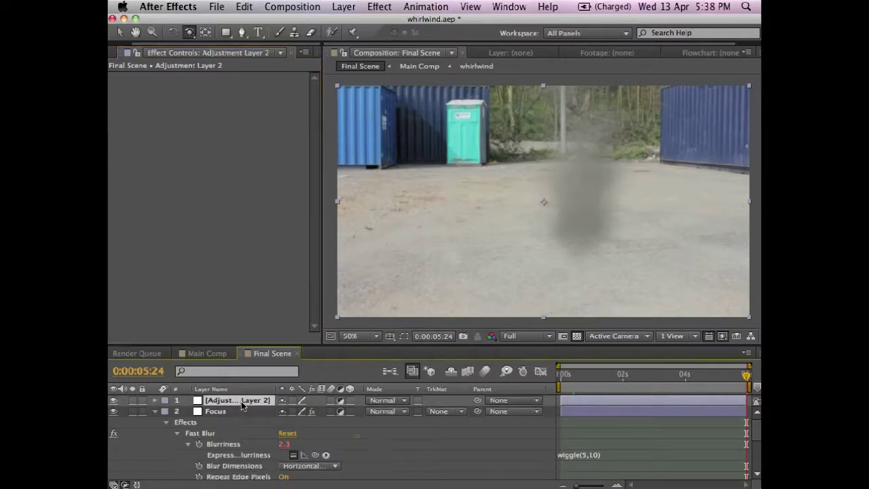
key("Return")
type("Colour")
key("Return")
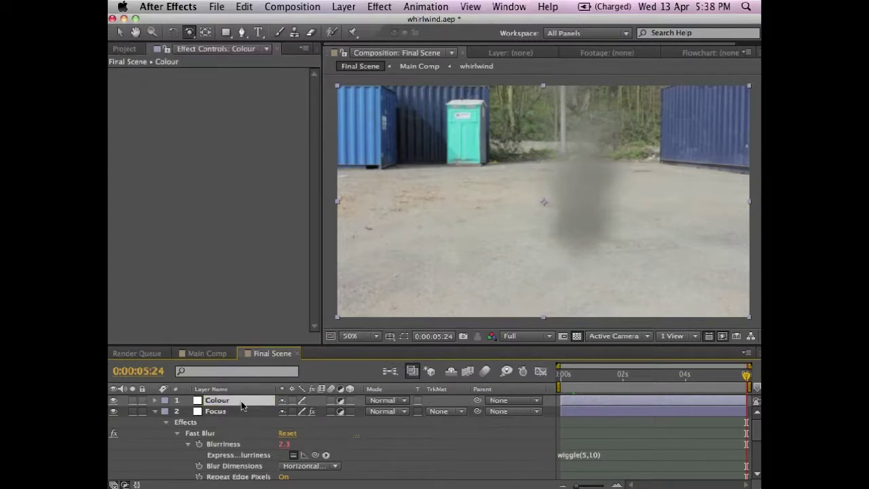
Step: Apply Curves to the Colour layer and bend the RGB curve into an S-shape
left_click(385, 6)
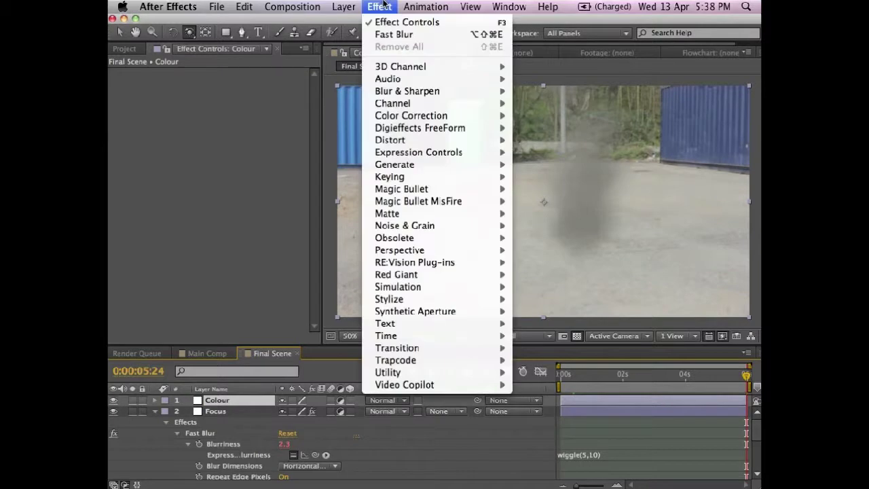
mouse_move(437, 119)
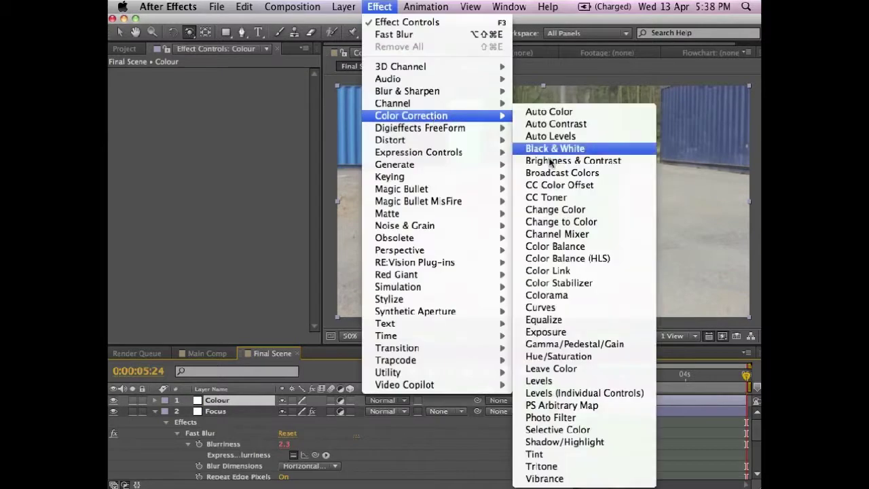
left_click(576, 307)
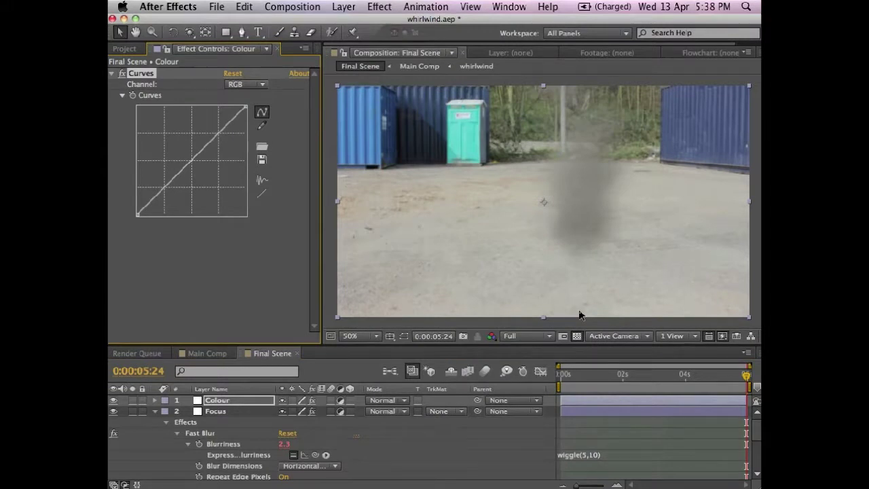
left_click_drag(218, 136, 216, 130)
left_click(164, 185)
left_click_drag(165, 186, 166, 192)
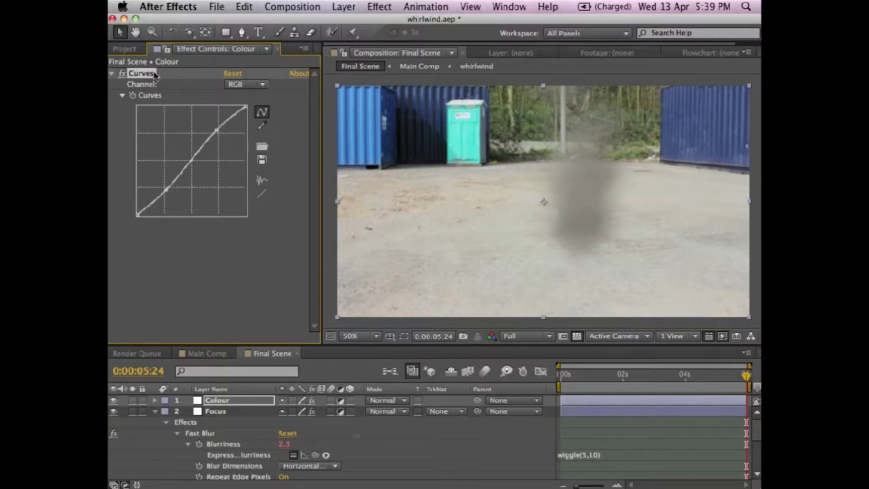
Step: On the Blue channel, raise the bottom endpoint, lower the top, and compare on/off
left_click(261, 84)
key("Escape")
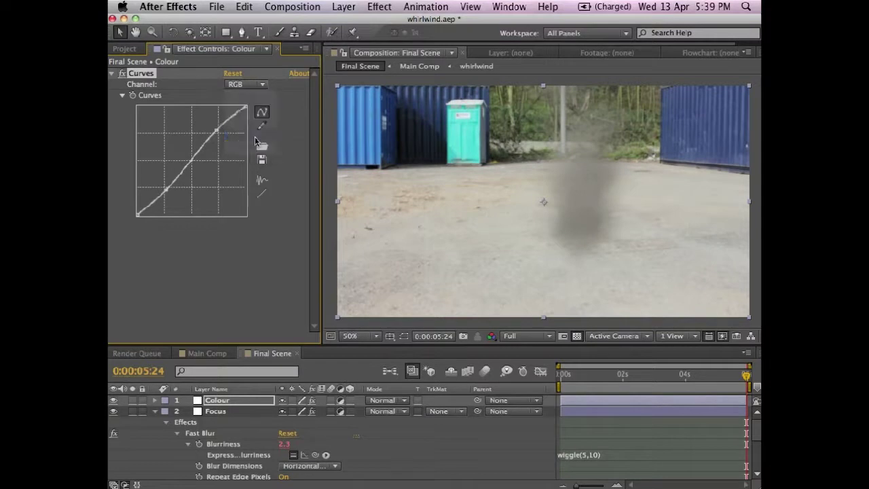
key("Down")
key("Down")
key("Down")
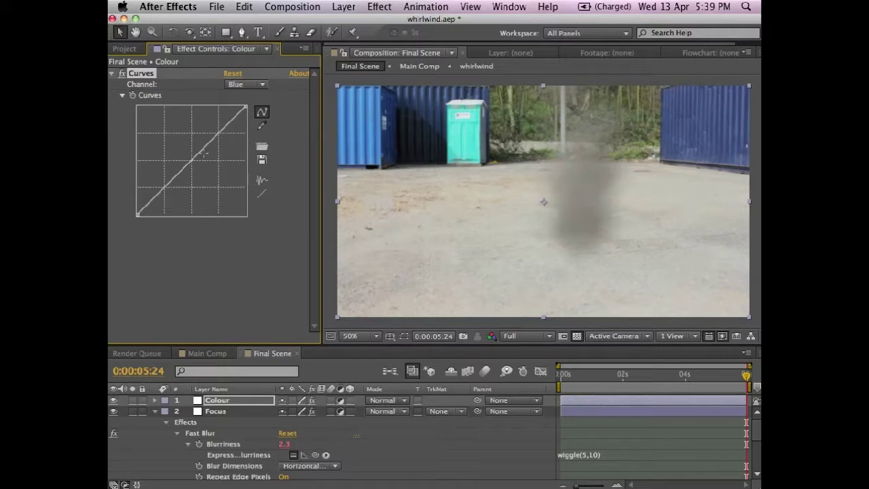
left_click_drag(137, 214, 137, 204)
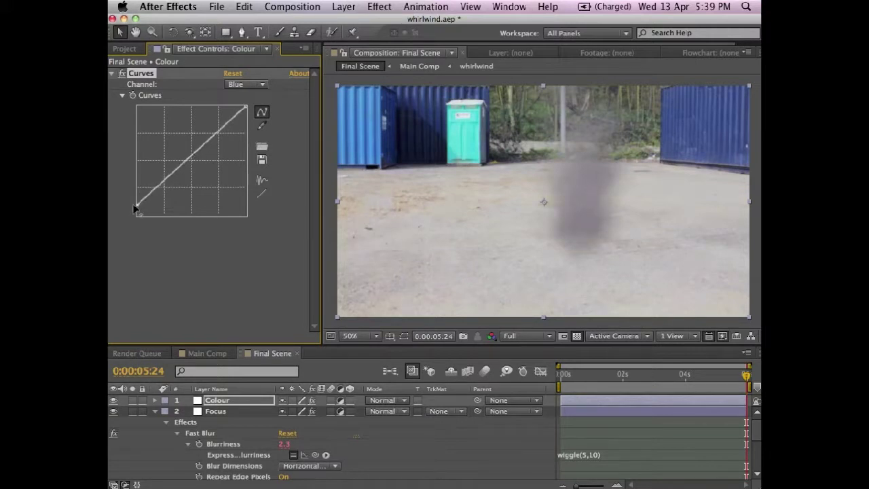
left_click_drag(245, 106, 247, 118)
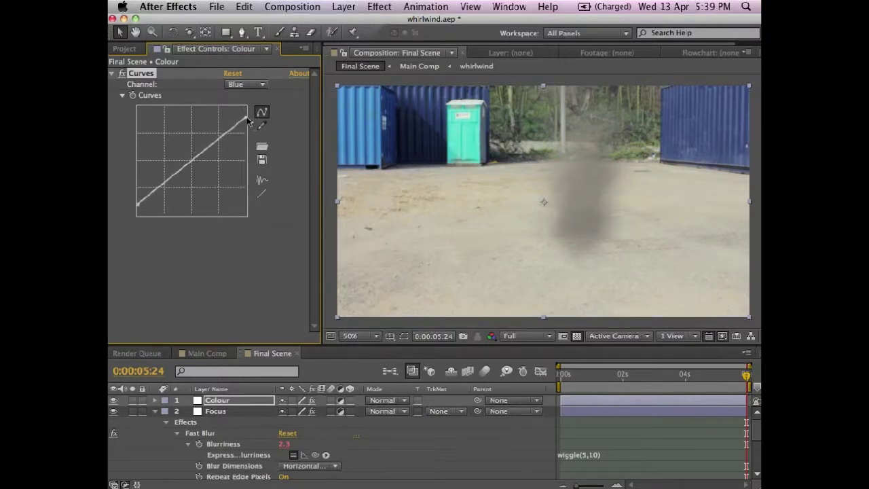
left_click(122, 74)
left_click(123, 74)
left_click(122, 74)
Step: Create a black solid layer named 'vignette'
left_click(343, 6)
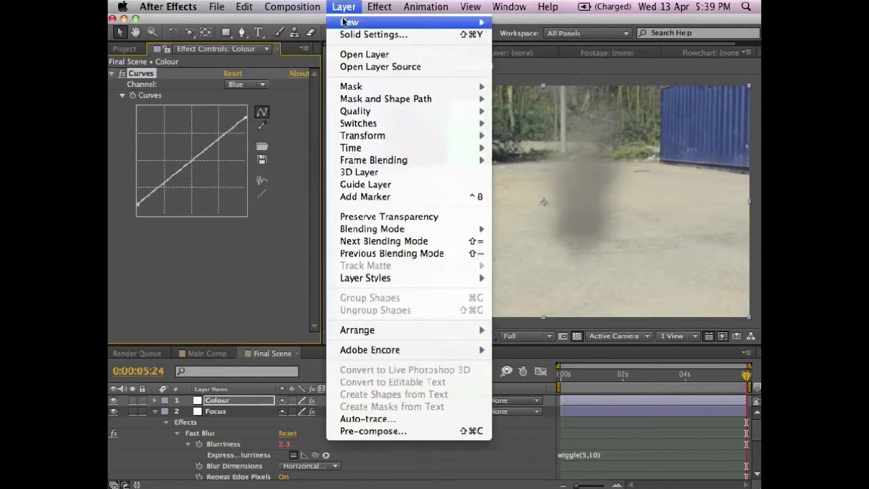
mouse_move(343, 22)
left_click(547, 39)
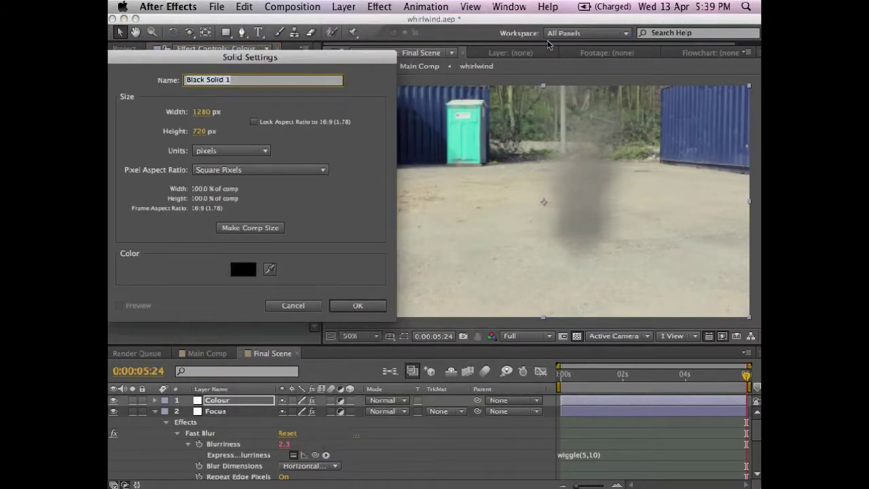
type("vignette")
left_click(358, 306)
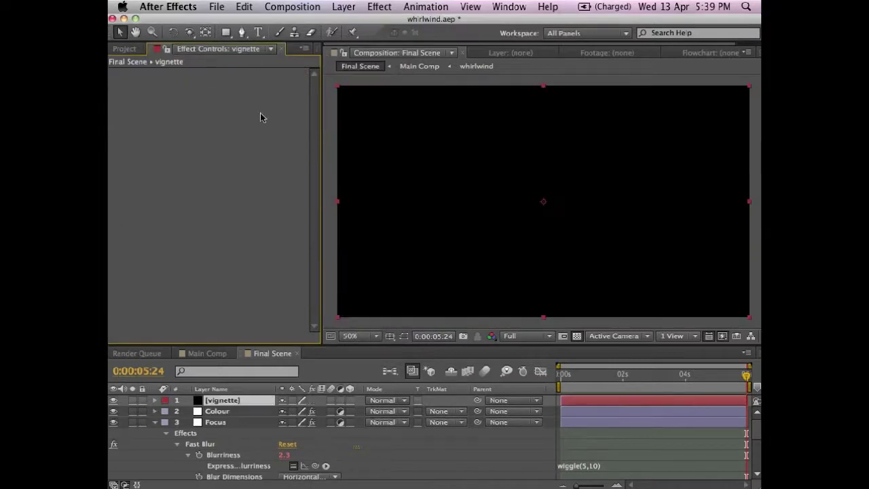
Step: Add an elliptical mask filling the vignette frame using the Ellipse Tool
left_click(226, 32)
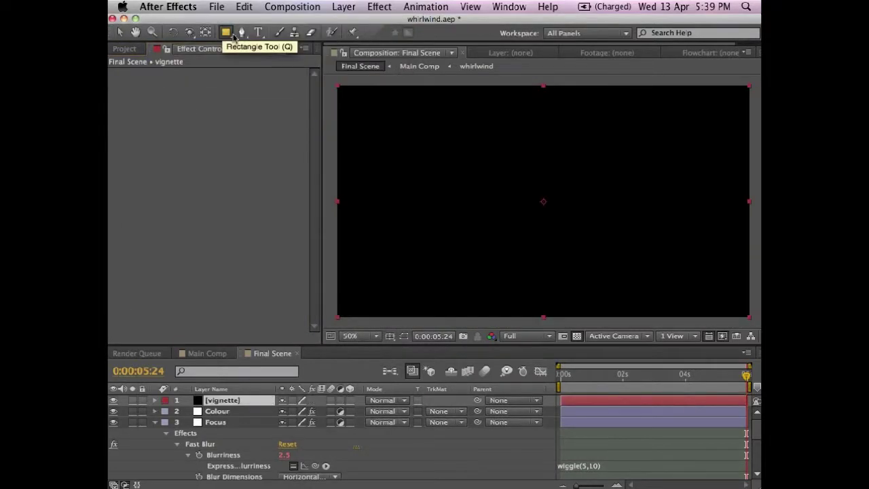
left_click_drag(234, 37, 258, 63)
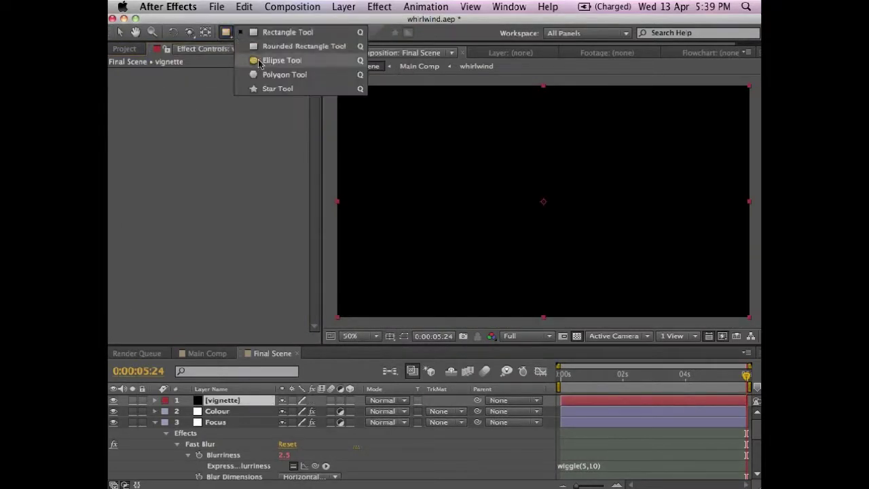
left_click(258, 62)
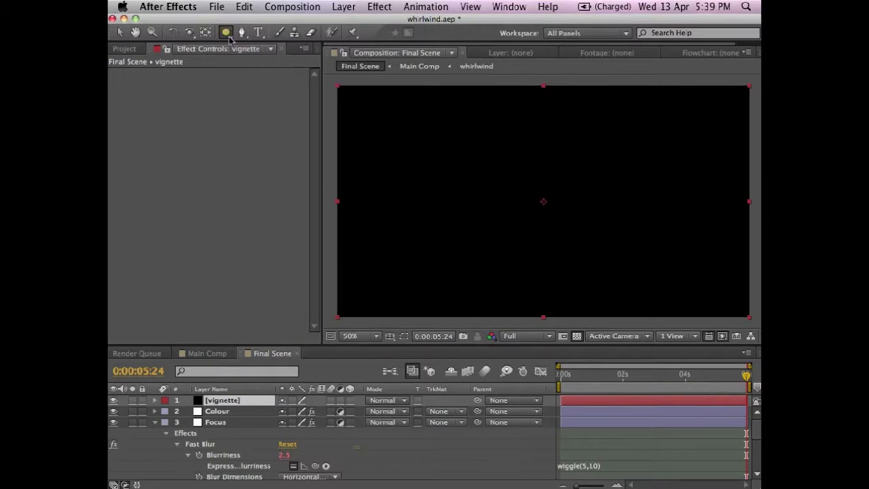
double_click(228, 37)
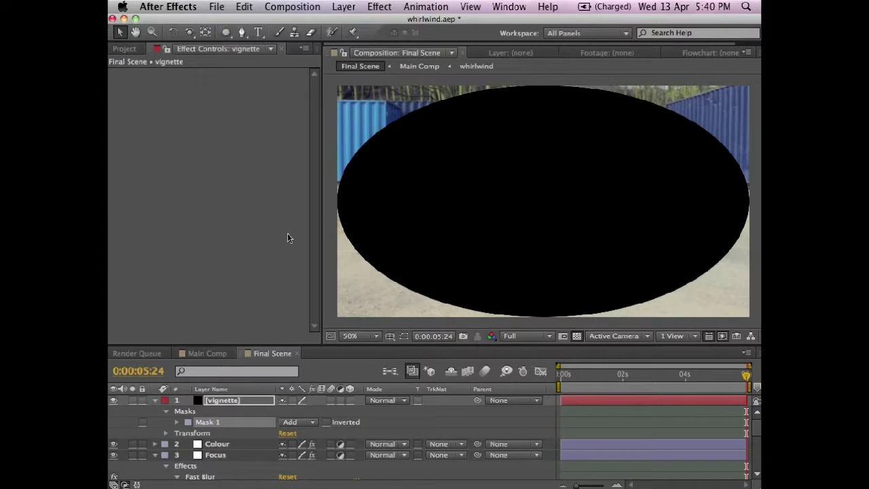
Step: Set Mask 1 to Subtract with 200-pixel feather and 22-pixel expansion
left_click(315, 422)
left_click(315, 429)
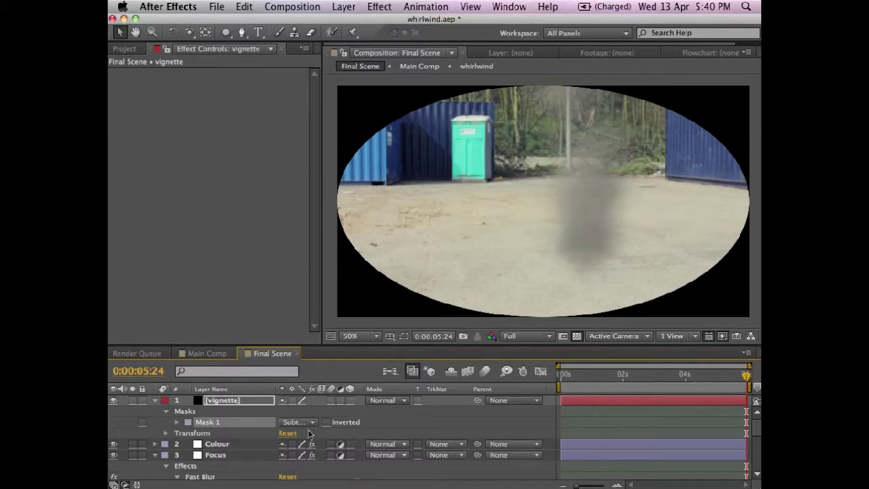
left_click(178, 423)
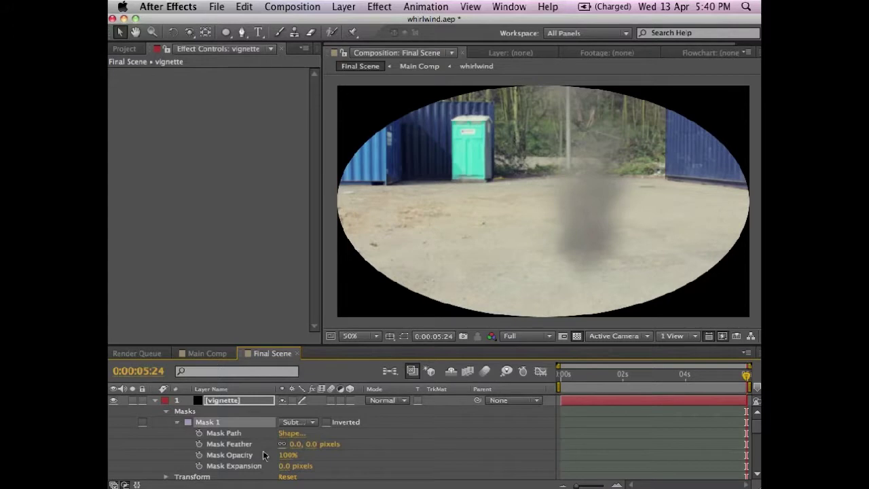
left_click(297, 444)
type("200")
key("Return")
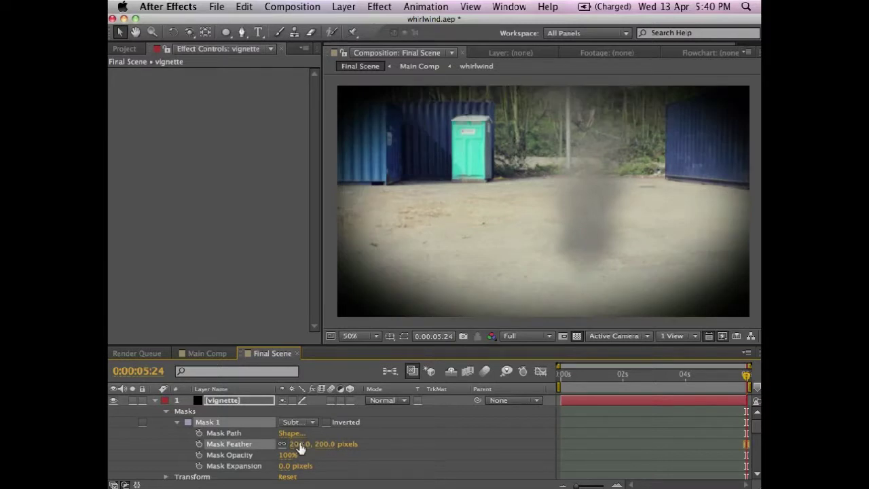
left_click(287, 466)
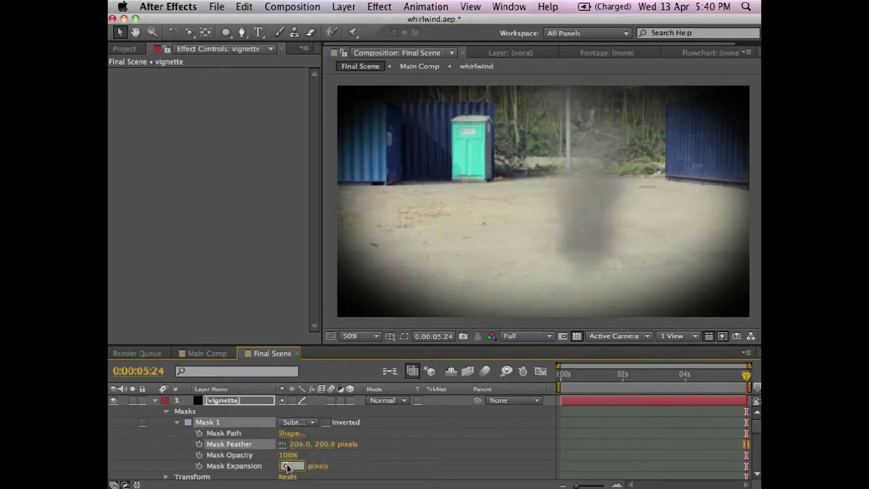
type("20")
key("Return")
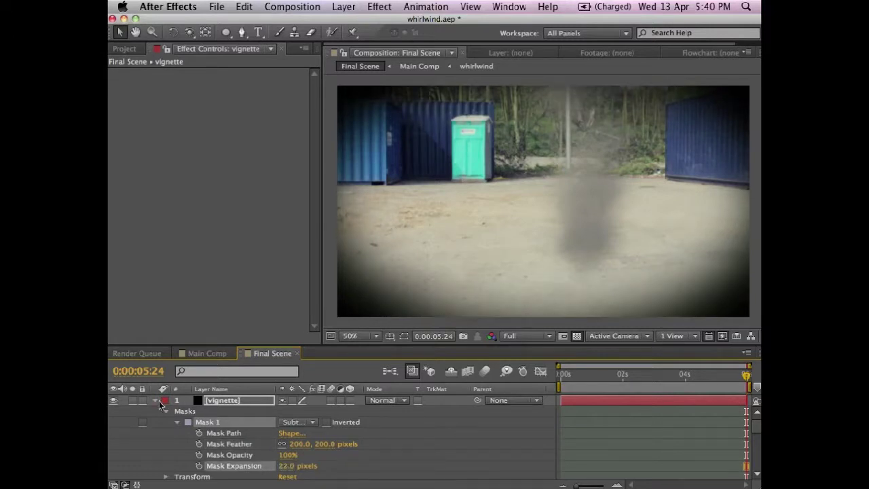
Step: Lower the vignette layer's opacity to 40%
scroll(165, 453, "down", 2)
left_click(166, 444)
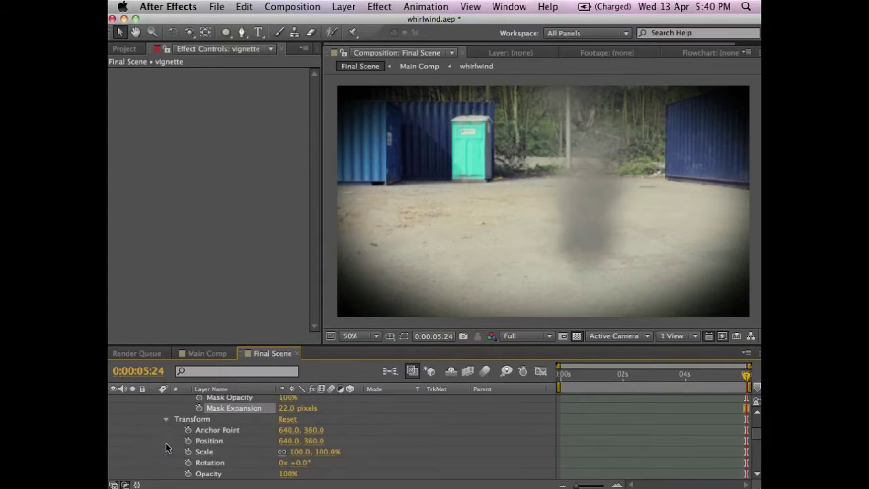
left_click(284, 474)
type("0")
key("Return")
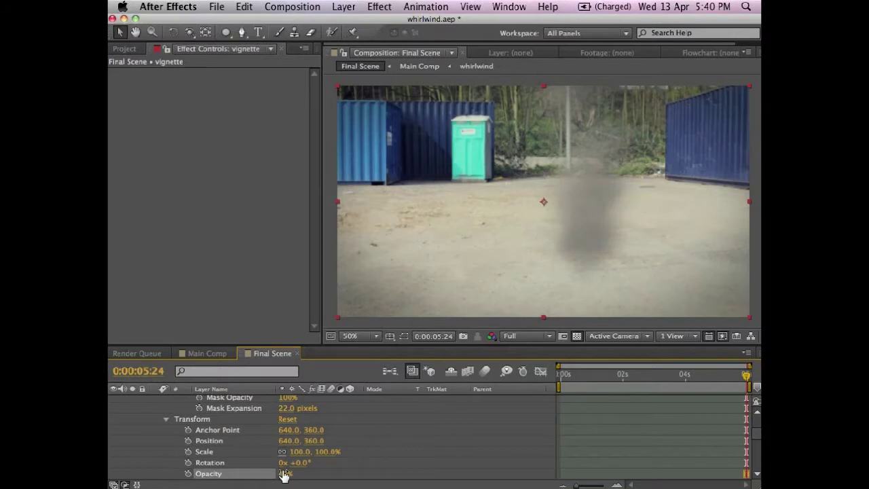